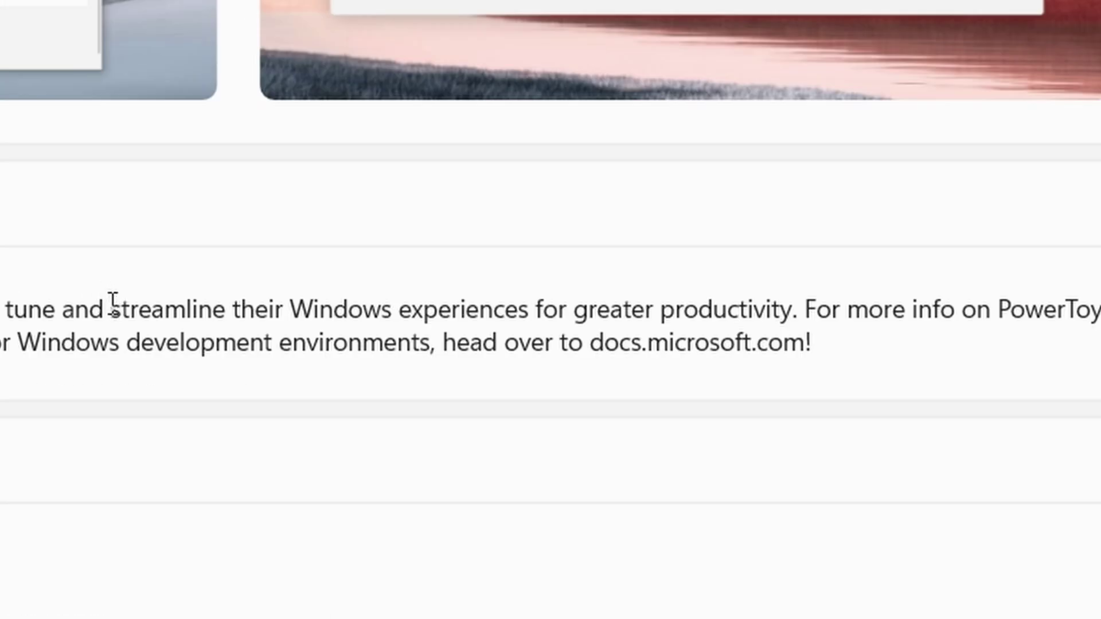
# Highlight and clear the text about streamlining Windows, then scroll down the Settings navigation
pyautogui.moveTo(113, 302); pyautogui.dragTo(796, 312)
pyautogui.click(869, 248)
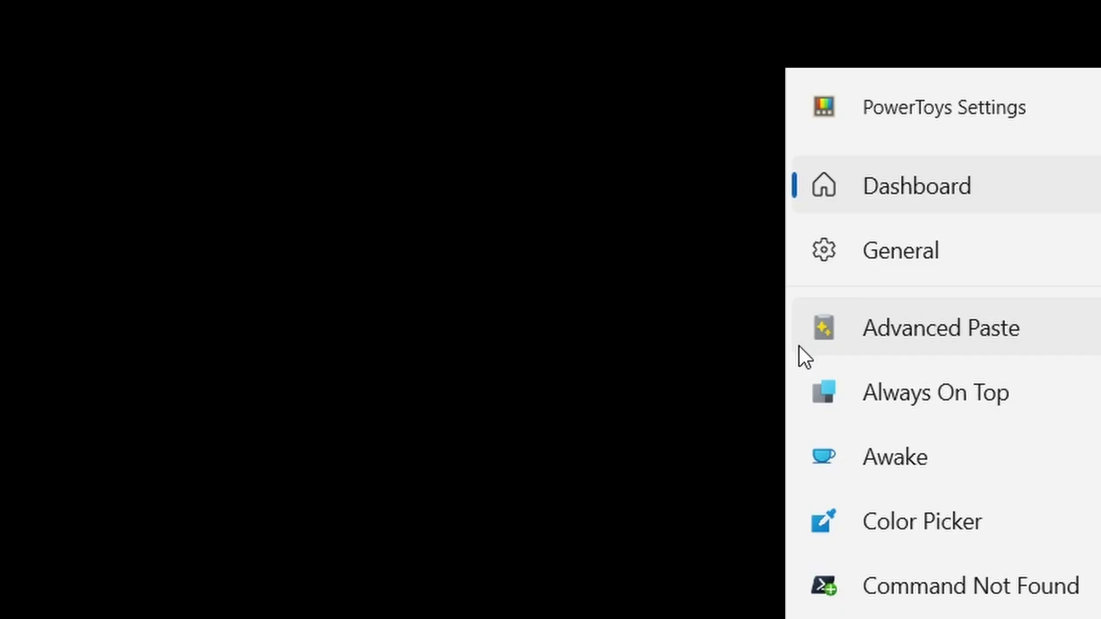
pyautogui.scroll(-15, 799, 357)
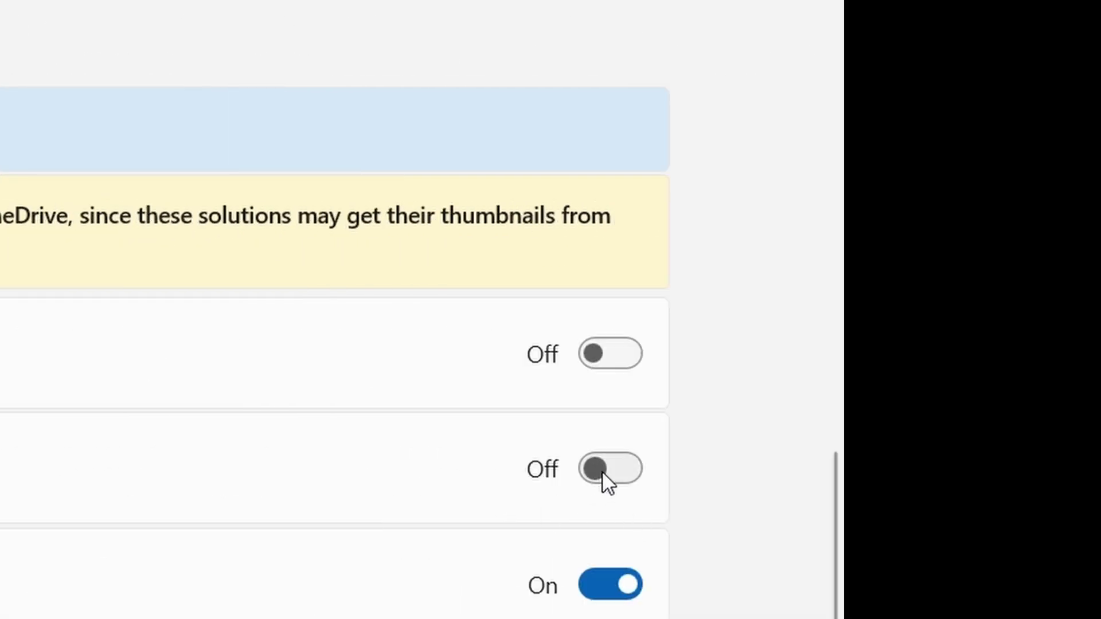
# Switch on the two remaining thumbnail preview handlers, including .svg and .pdf
pyautogui.click(601, 471)
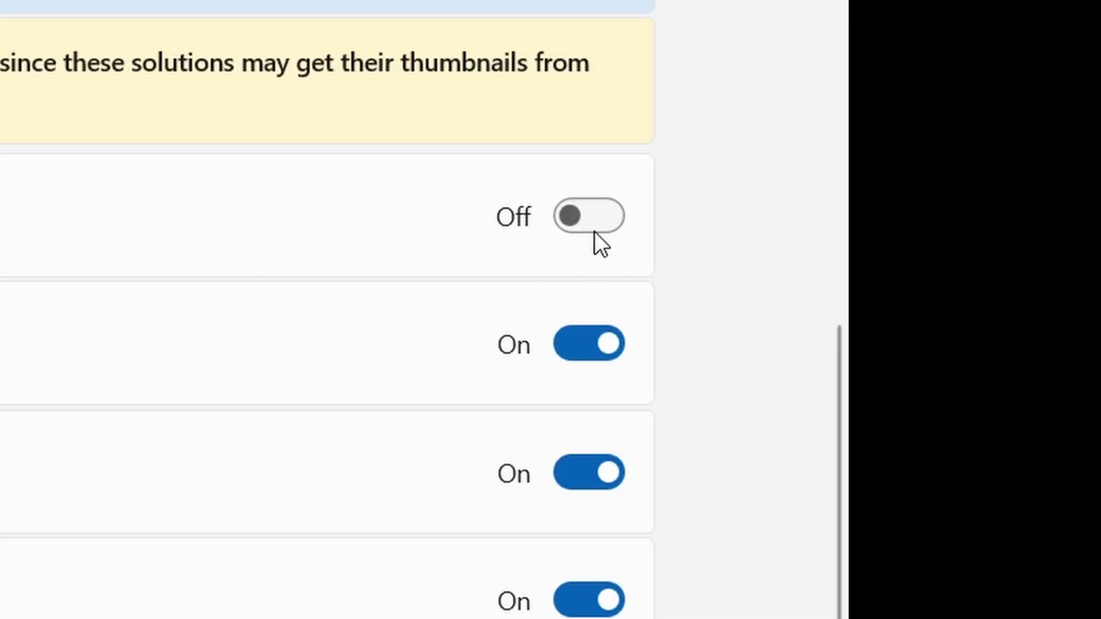
pyautogui.click(582, 230)
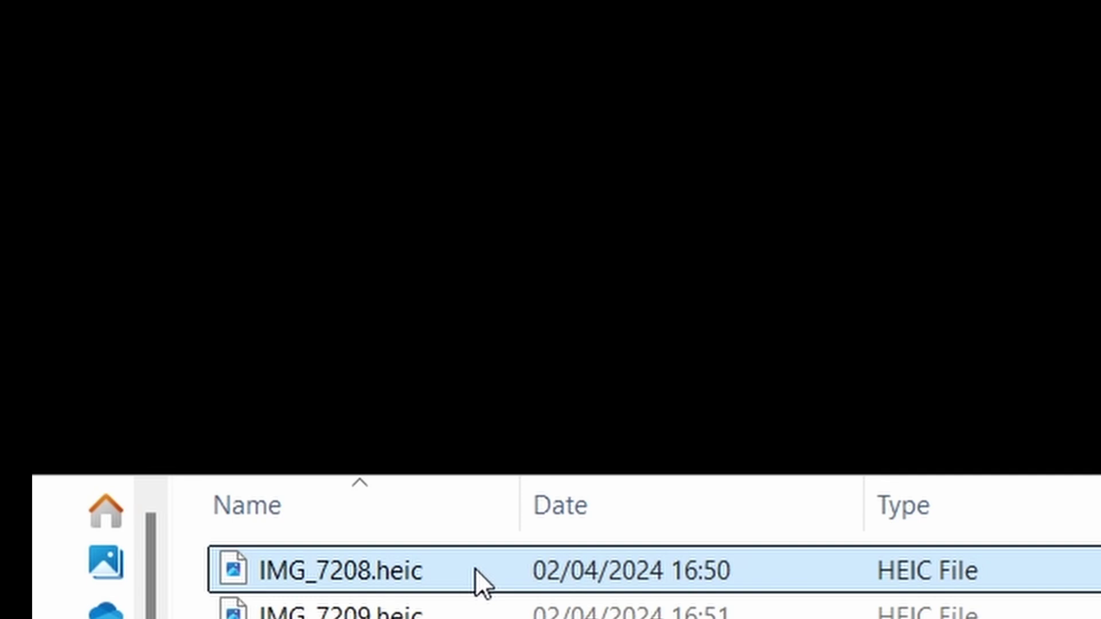
# Launch Image Resizer on IMG_7208.heic and drop down its preset size list
pyautogui.rightClick(482, 584)
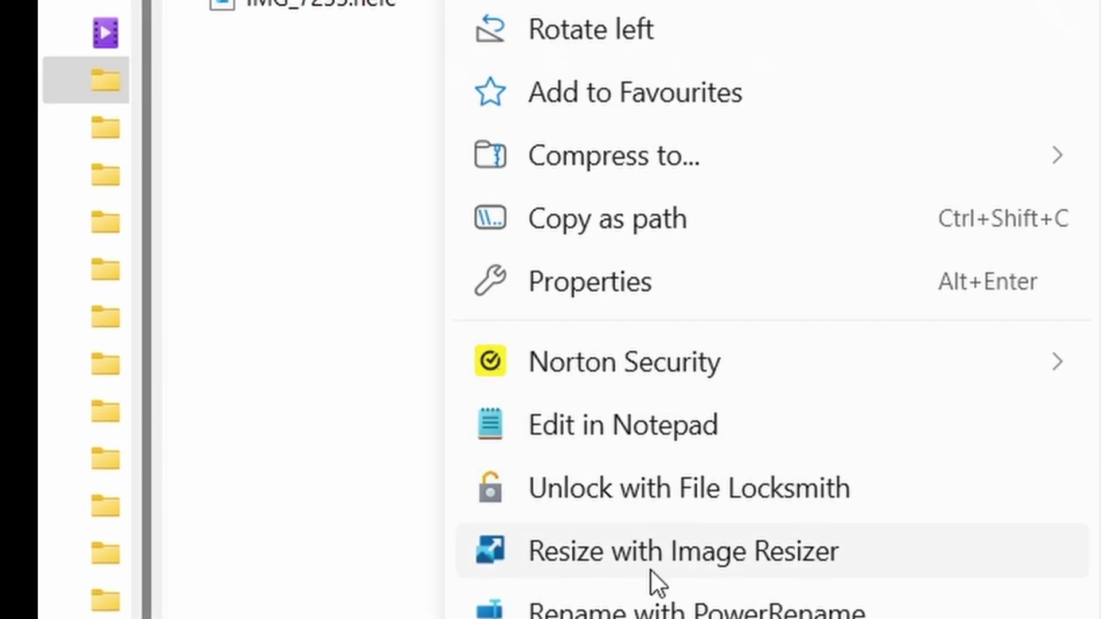
pyautogui.click(846, 571)
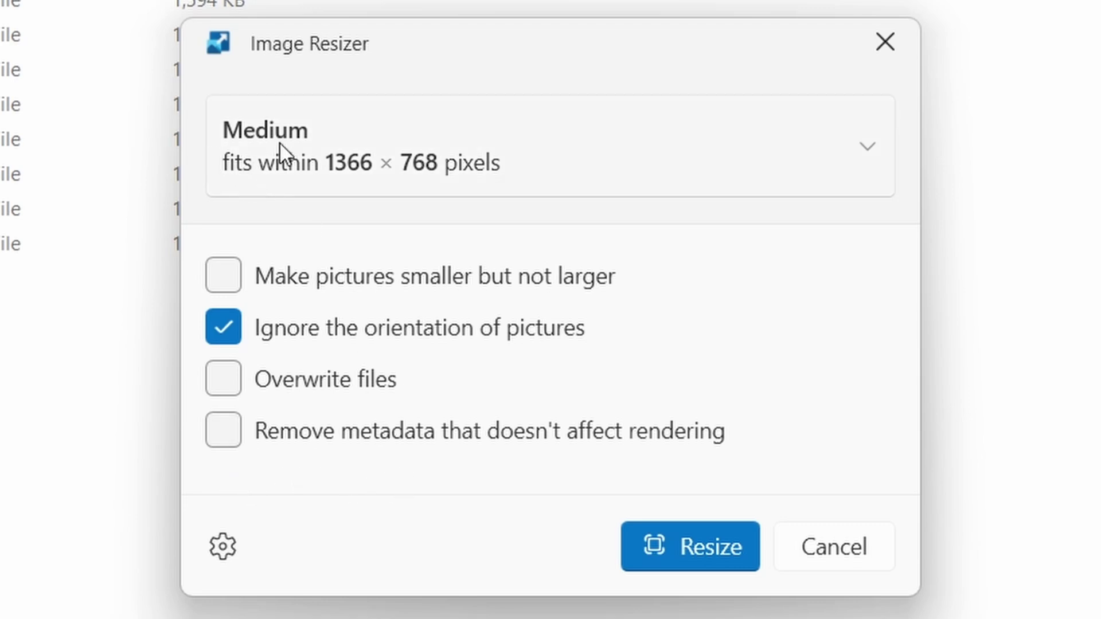
pyautogui.click(562, 143)
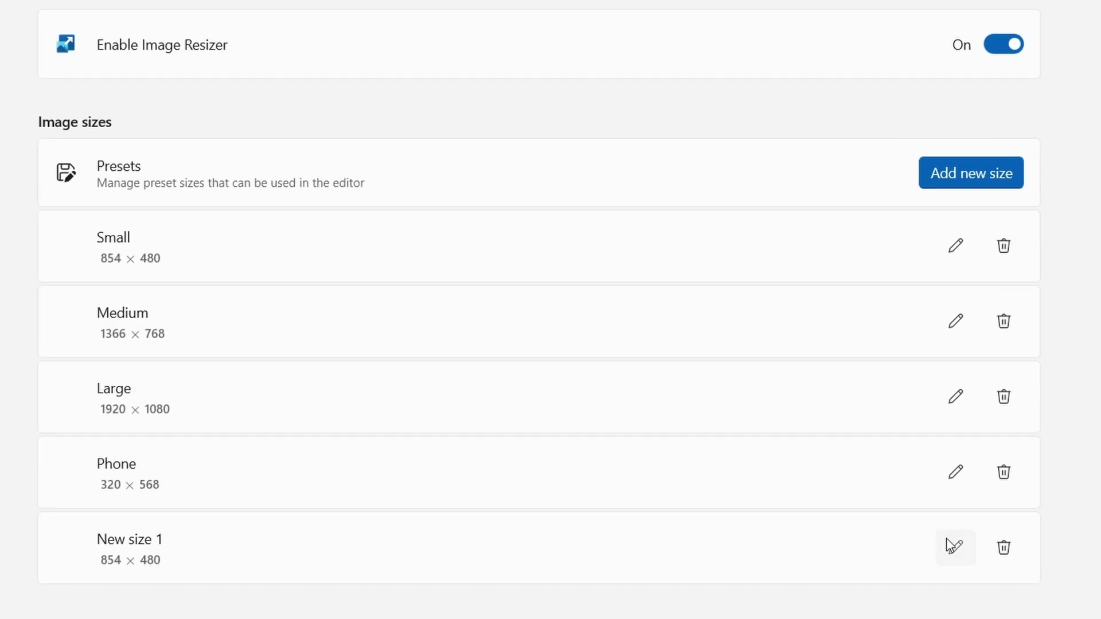
pyautogui.click(952, 546)
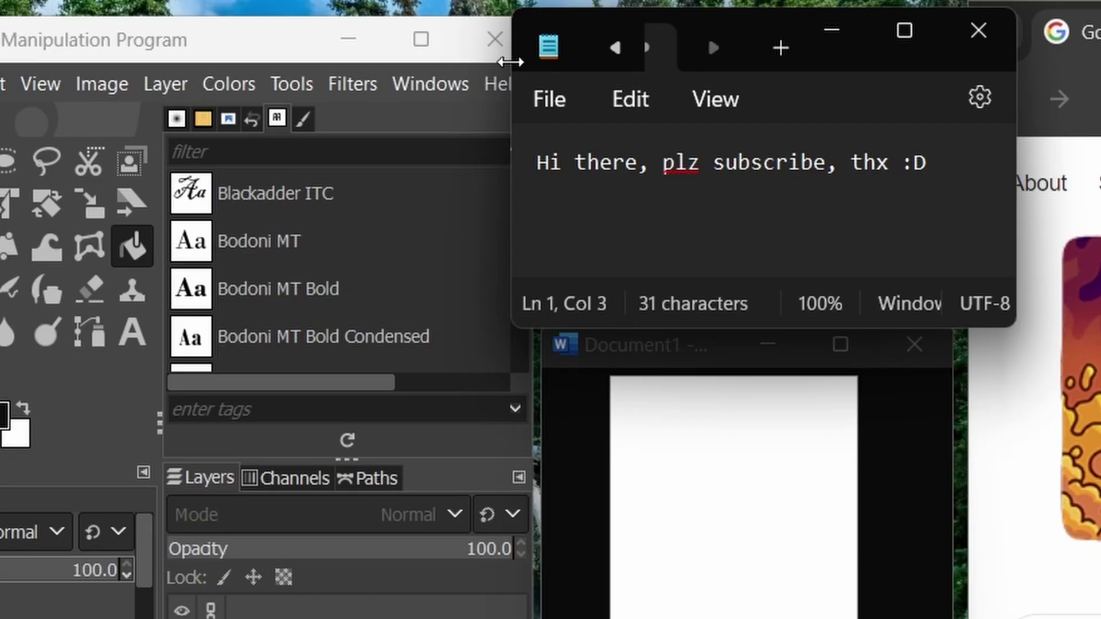
# Adjust the Notepad window in the layout and capture the arrangement as a new workspace
pyautogui.moveTo(516, 92); pyautogui.dragTo(513, 198)
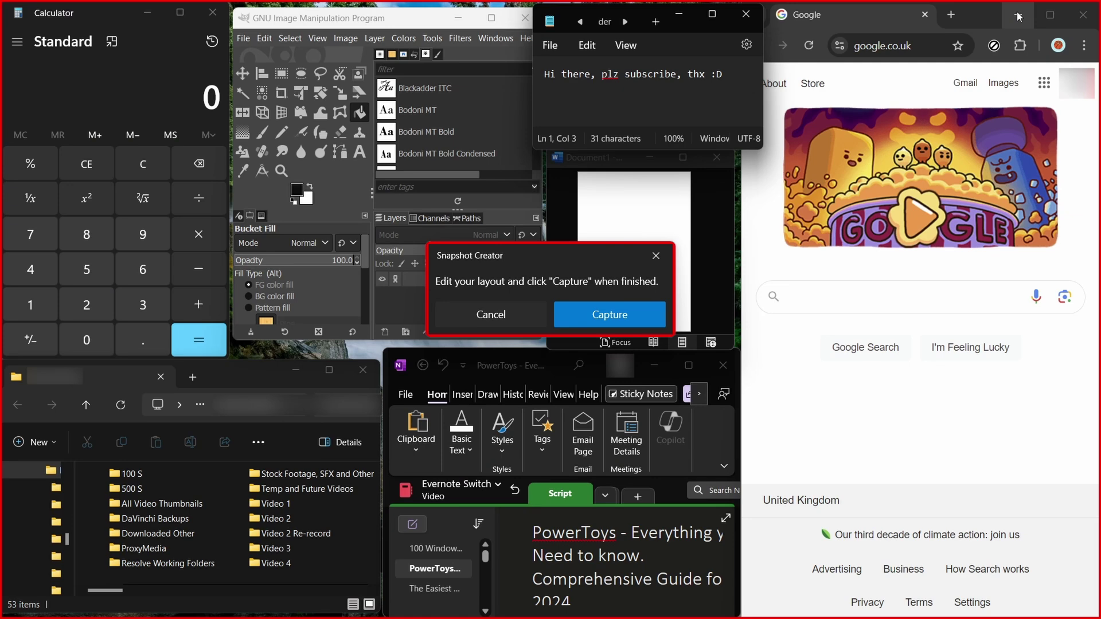
pyautogui.moveTo(520, 256); pyautogui.dragTo(507, 240)
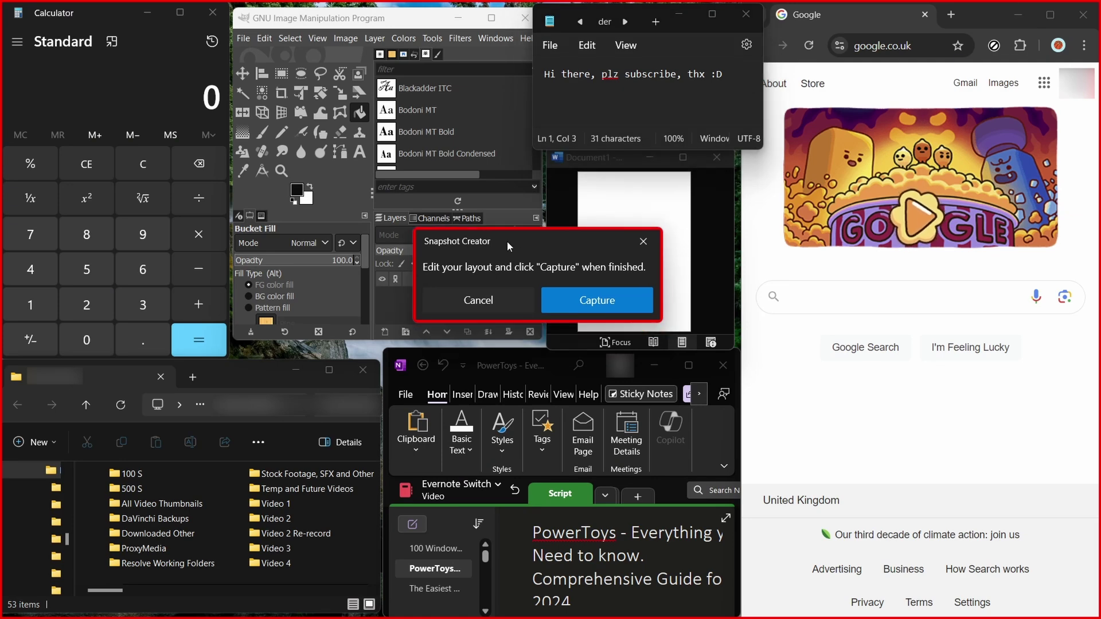
pyautogui.click(600, 308)
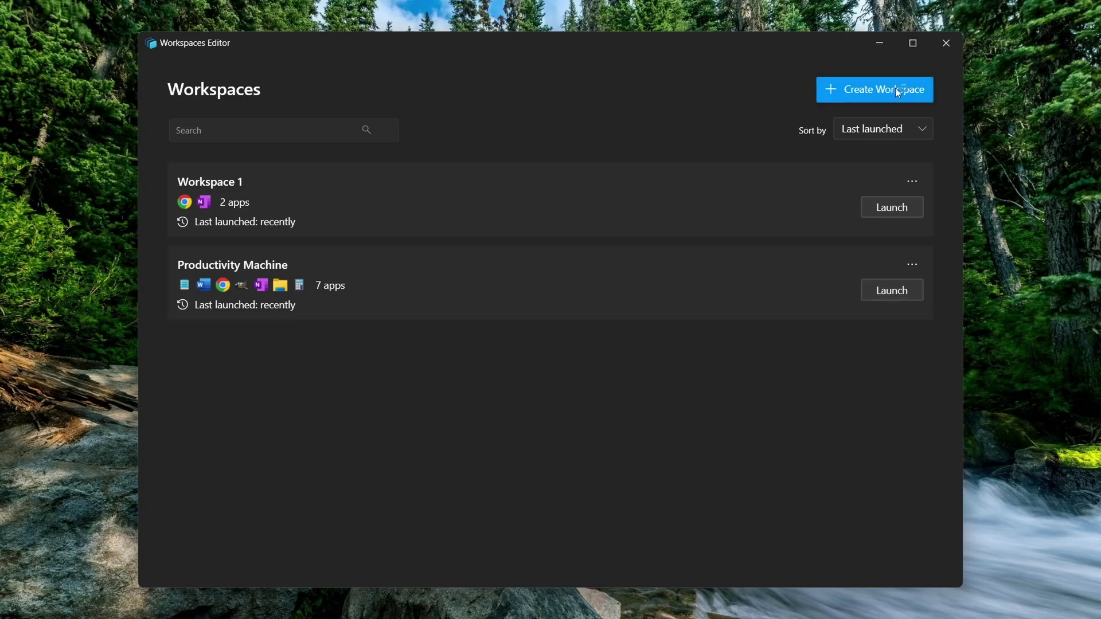
# Launch the Productivity Machine workspace, name one 'Prod', and remove two apps from it
pyautogui.click(889, 290)
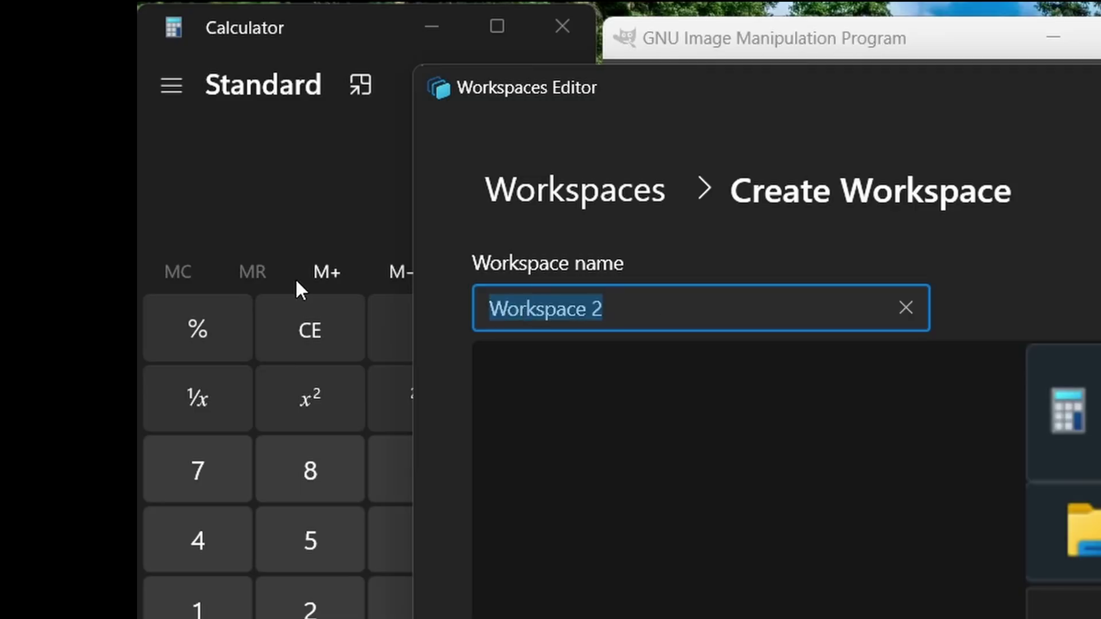
pyautogui.write('Prod')
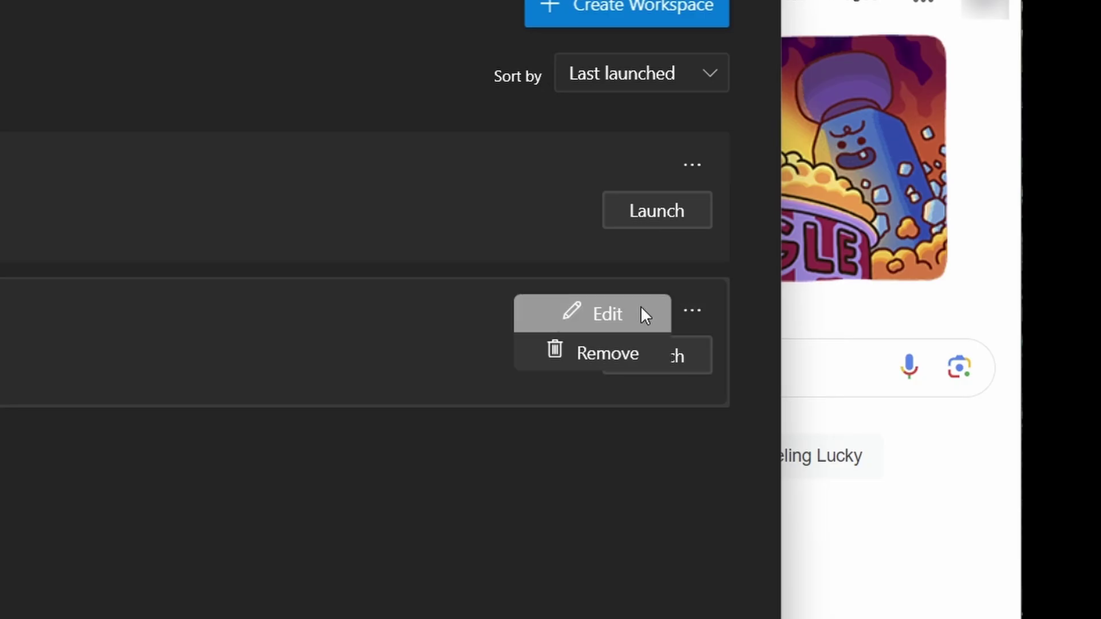
pyautogui.click(642, 310)
pyautogui.click(601, 368)
pyautogui.click(609, 439)
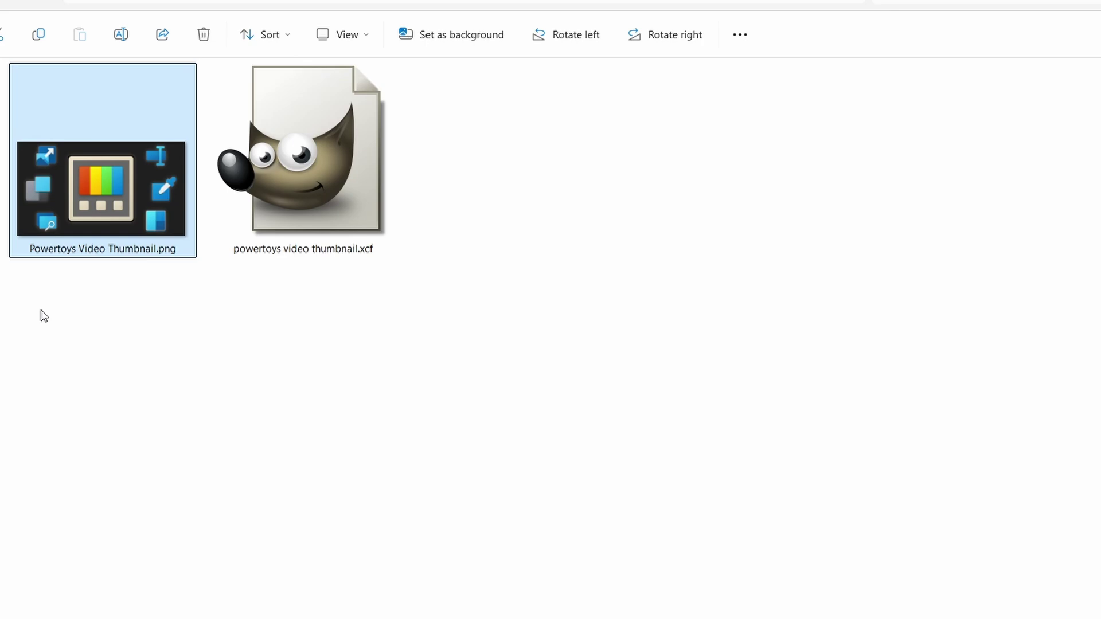
# Peek at Powertoys Video Thumbnail.png using the Ctrl+Space shortcut
pyautogui.hotkey('ctrl', 'space')
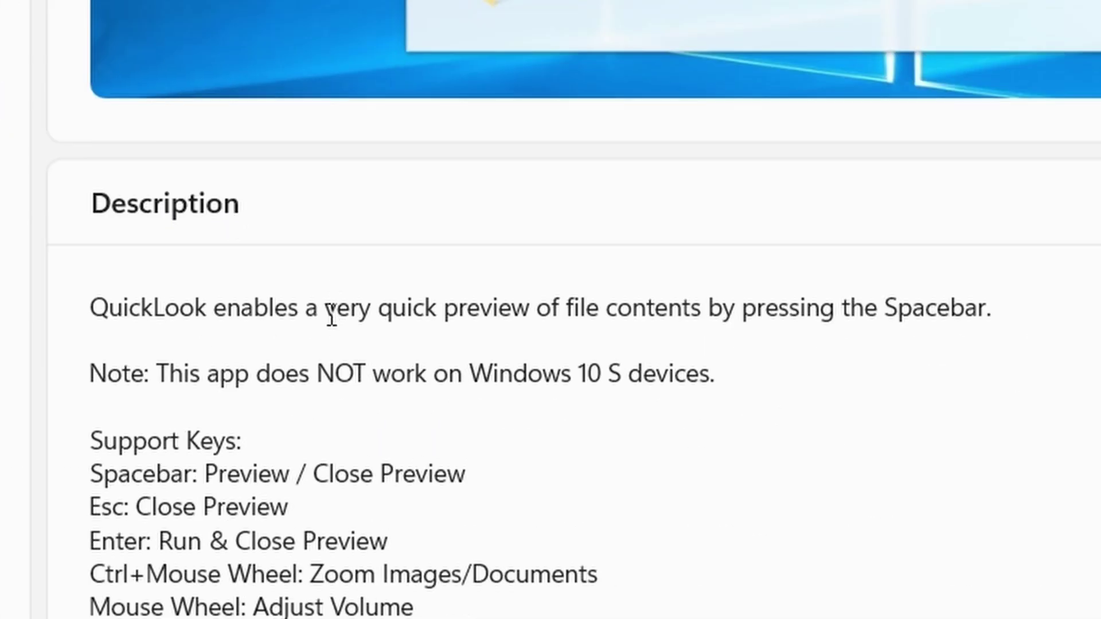
# Highlight QuickLook's Spacebar description, then preview the 10+ Mistakes and Video 23 thumbnails with Space
pyautogui.moveTo(331, 316); pyautogui.dragTo(1006, 308)
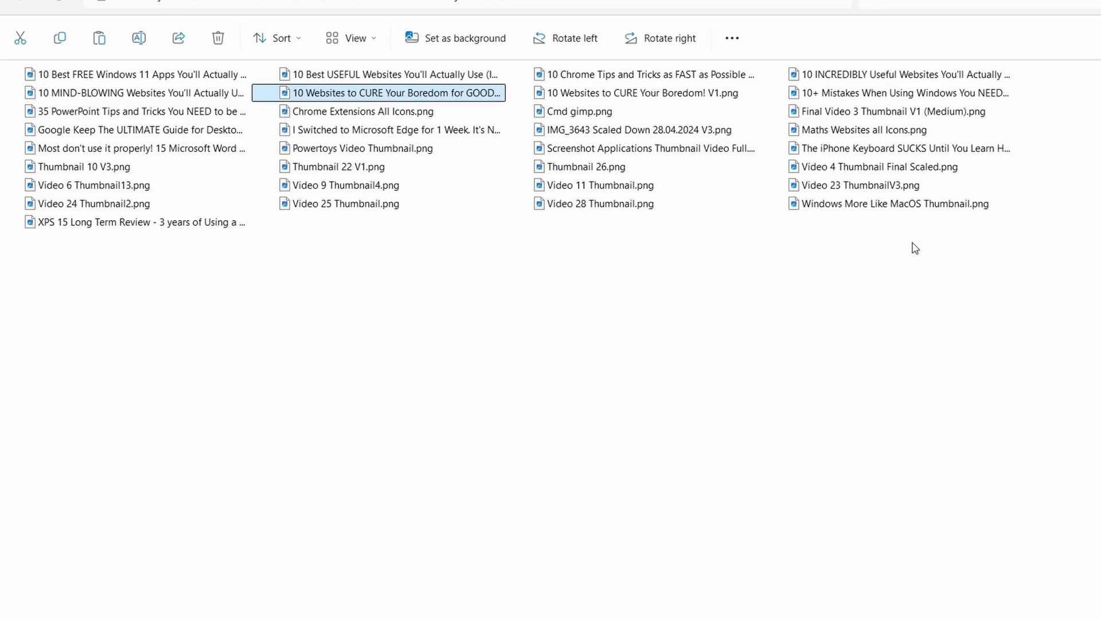
pyautogui.press('space')
pyautogui.press('space')
pyautogui.press('Right')
pyautogui.press('Right')
pyautogui.press('space')
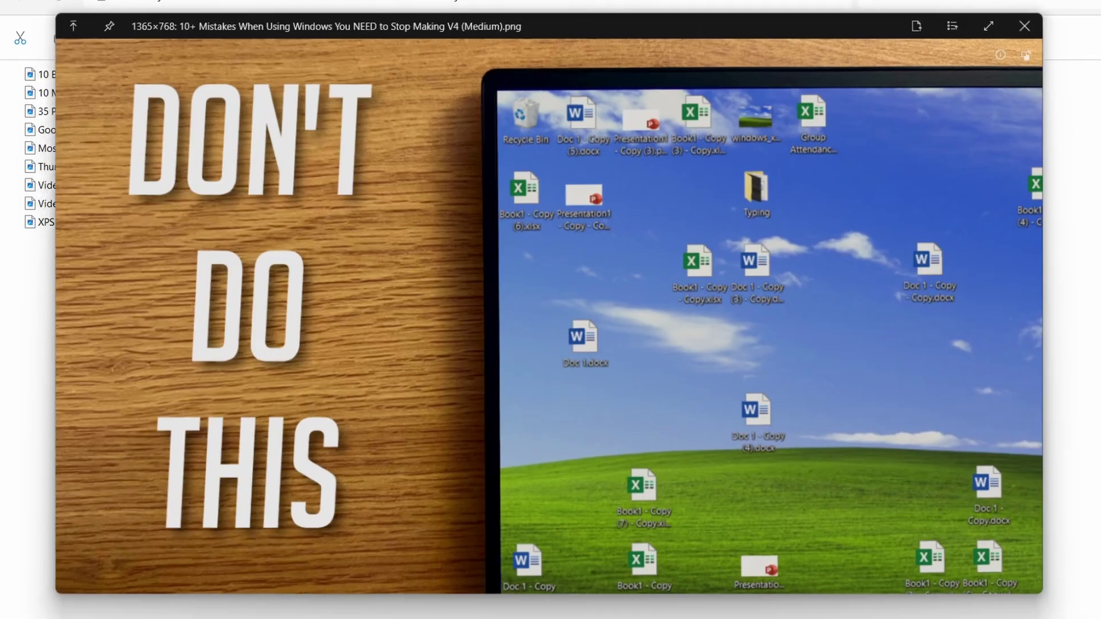
pyautogui.press('space')
pyautogui.press('Down')
pyautogui.press('Down')
pyautogui.press('Down')
pyautogui.press('Down')
pyautogui.press('Down')
pyautogui.press('space')
pyautogui.press('space')
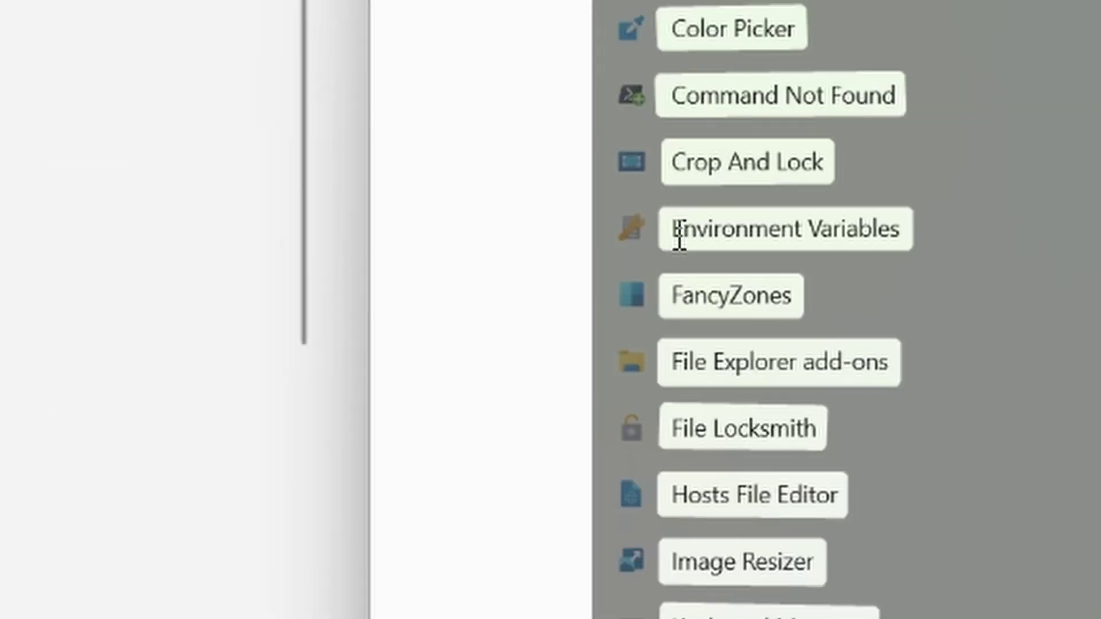
# Extract 'Environment Variables' with Text Extractor, then snip the Text Extractor settings page in Snipping Tool
pyautogui.moveTo(676, 239); pyautogui.dragTo(924, 230)
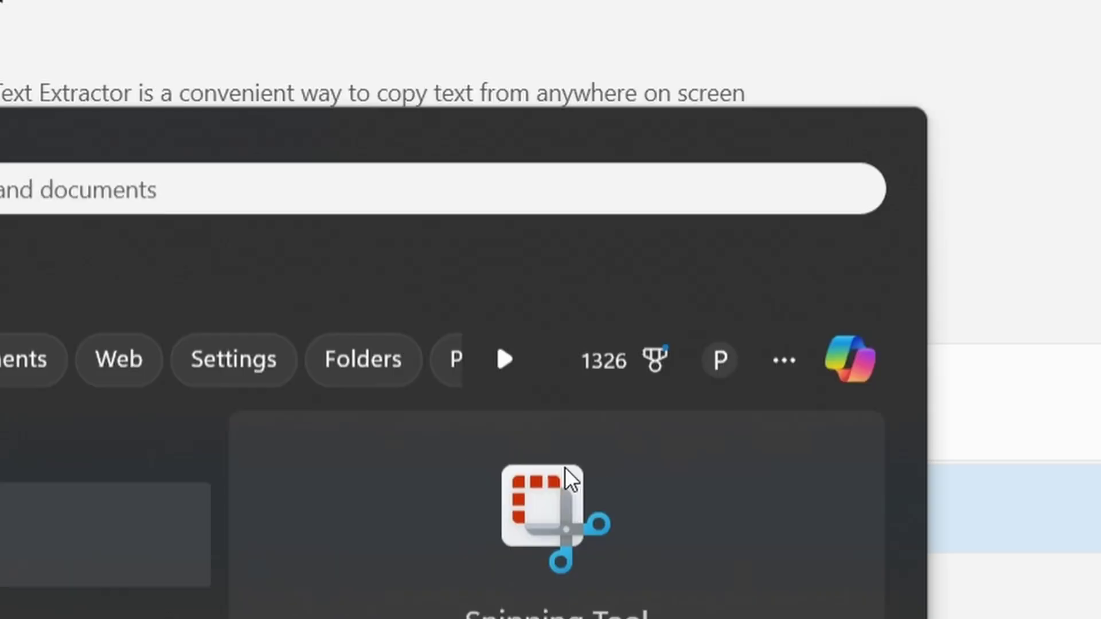
pyautogui.click(565, 476)
pyautogui.press('Print')
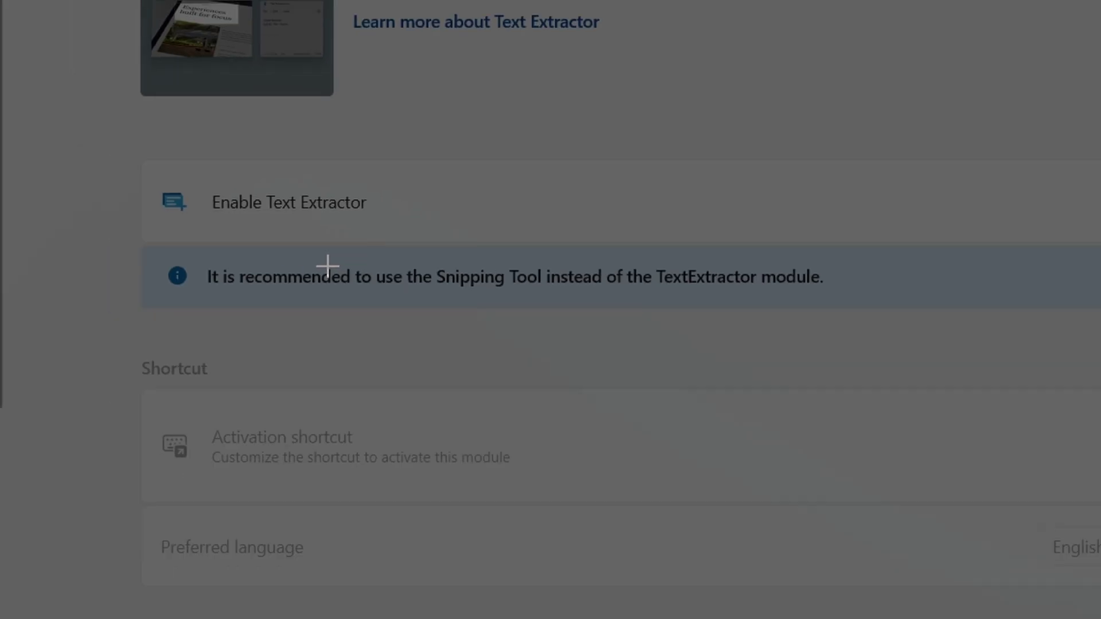
pyautogui.moveTo(1, 1); pyautogui.dragTo(735, 524)
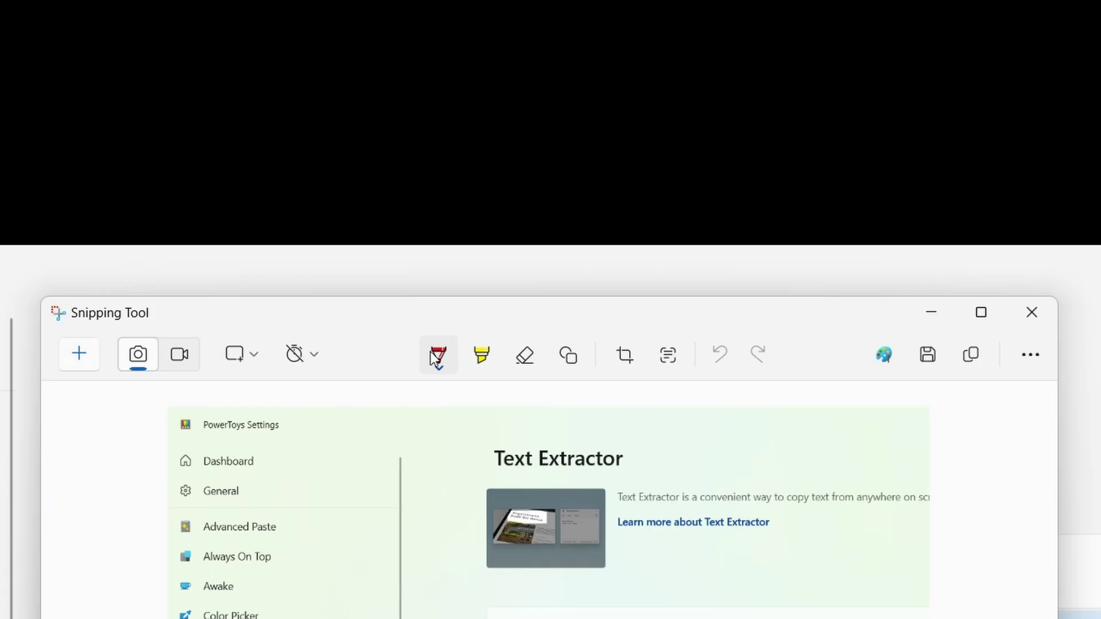
# Detect the screenshot's text, show the Quick redact choices, and copy all recognized text
pyautogui.click(668, 369)
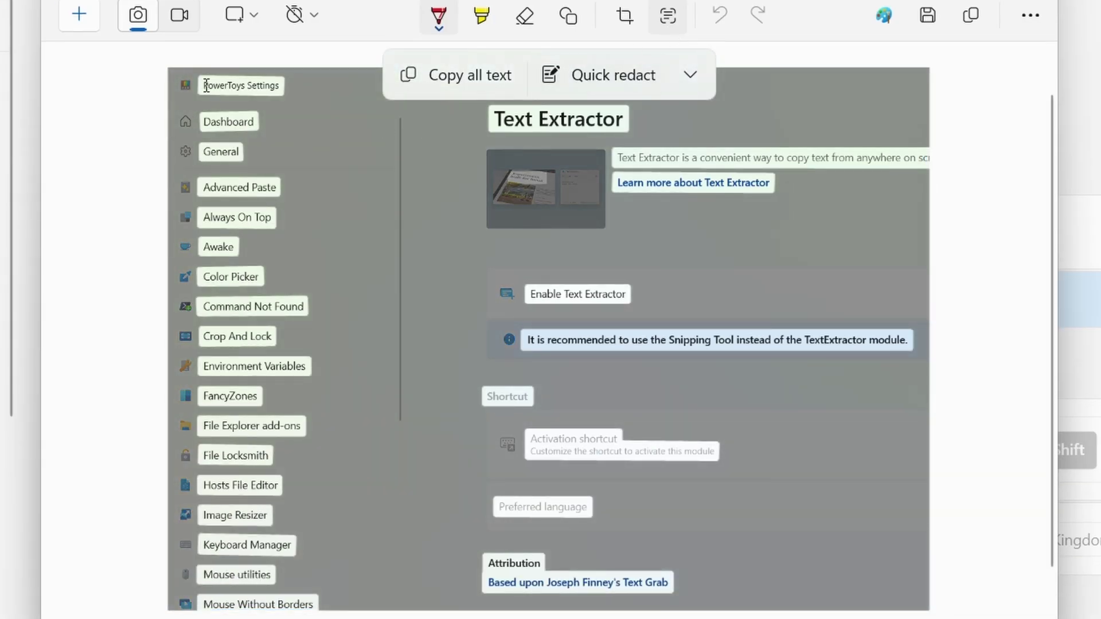
pyautogui.scroll(2, 248, 103)
pyautogui.scroll(5, 226, 166)
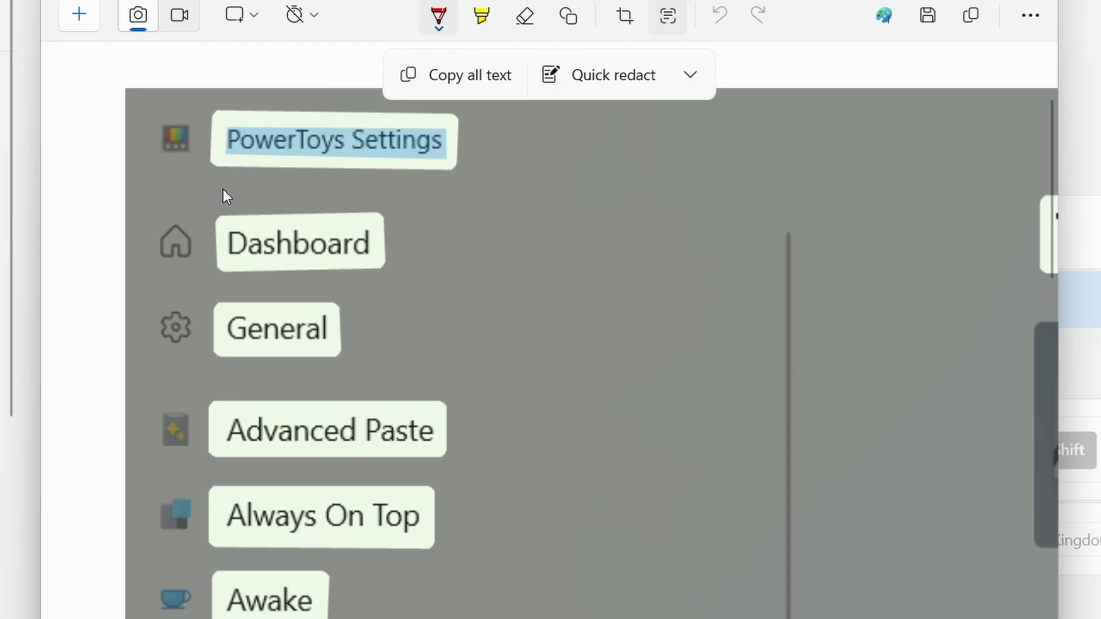
pyautogui.click(690, 74)
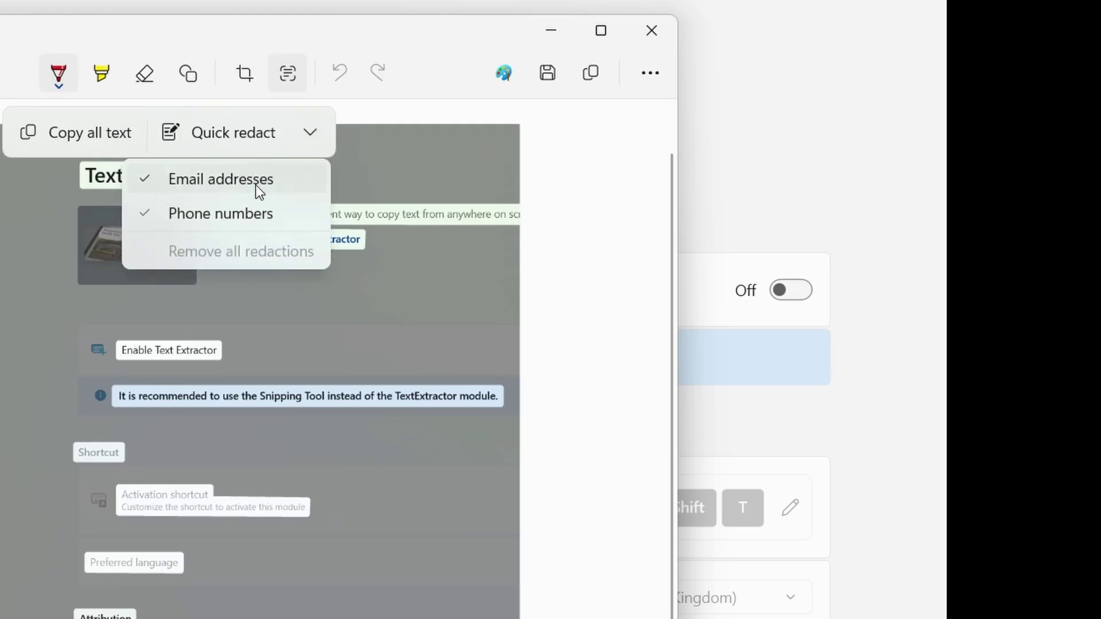
pyautogui.click(39, 148)
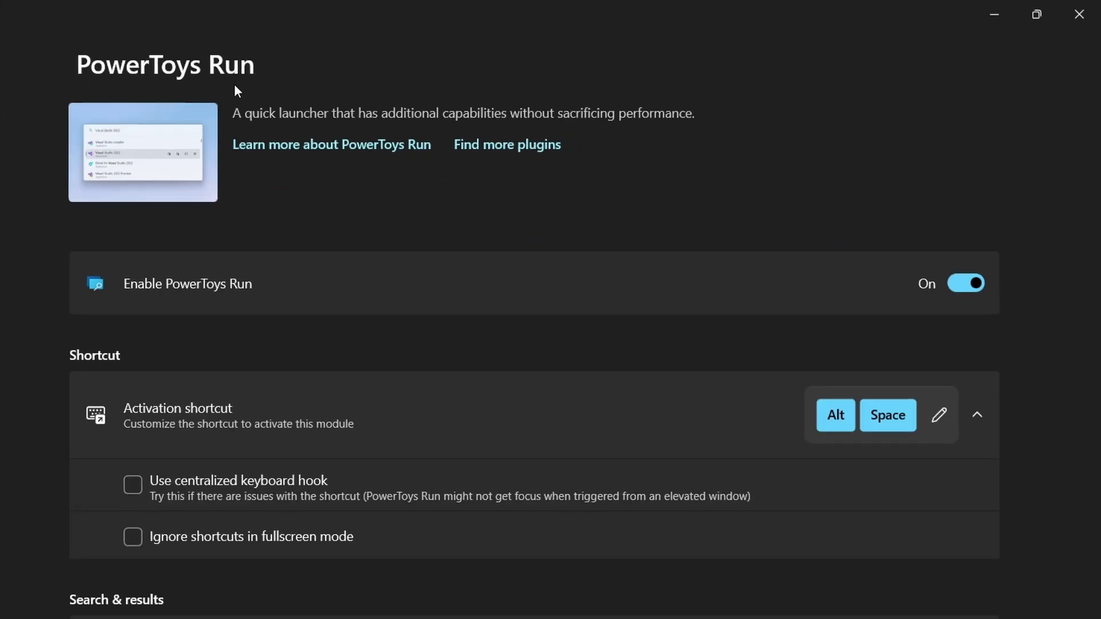
# Bring up PowerToys Run with Alt+Space, then set preferred monitor position to 'Monitor with mouse cursor'
pyautogui.scroll(-2, 373, 218)
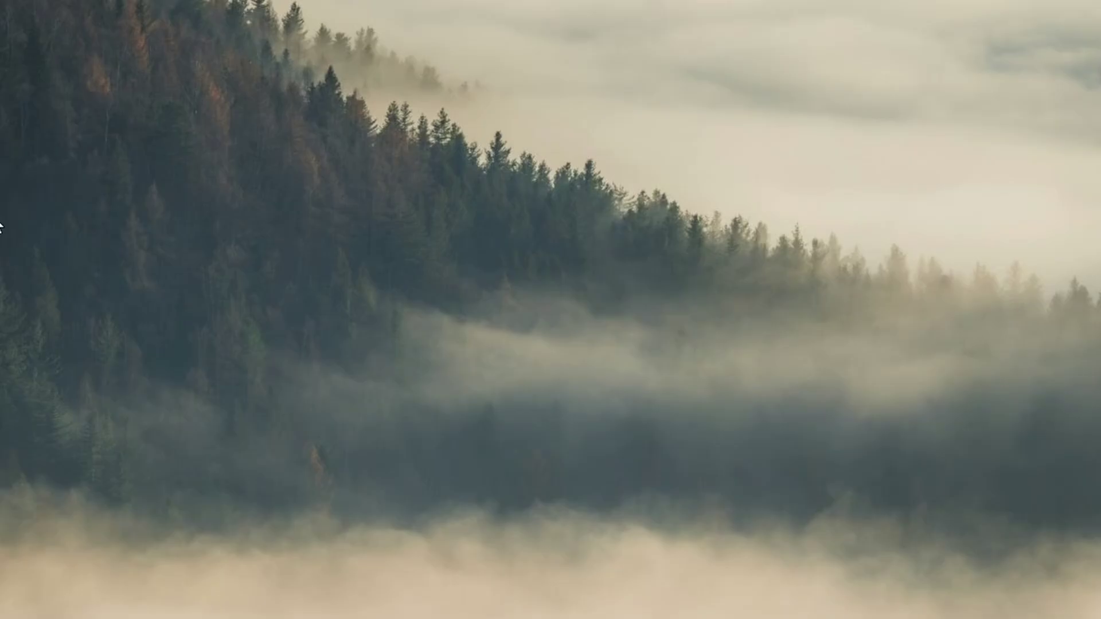
pyautogui.hotkey('alt', 'space')
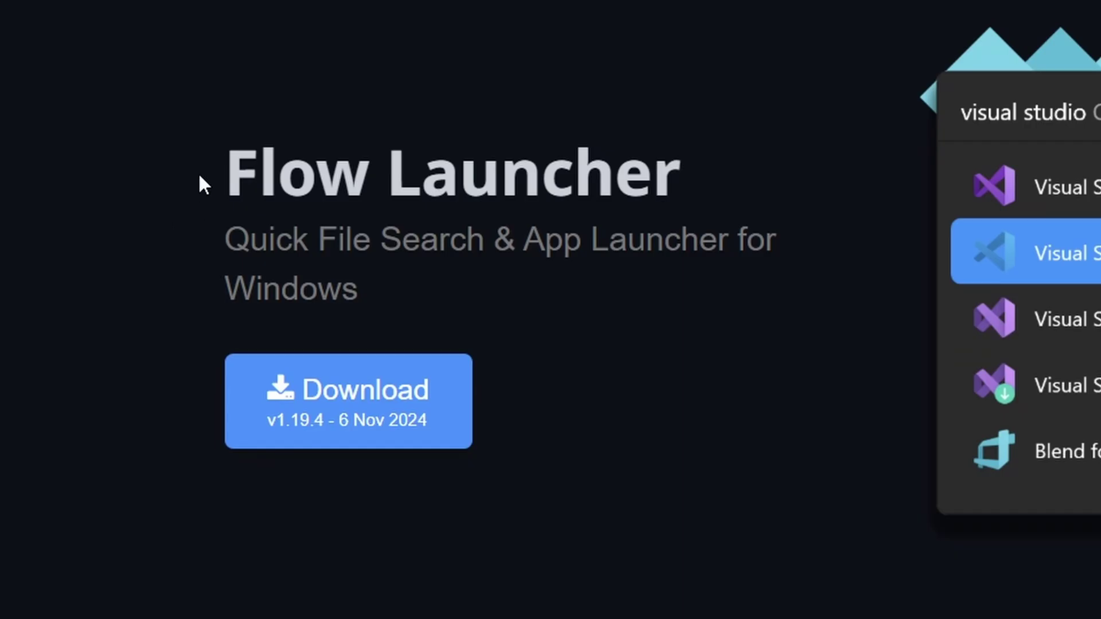
pyautogui.moveTo(199, 175); pyautogui.dragTo(719, 169)
pyautogui.click(773, 184)
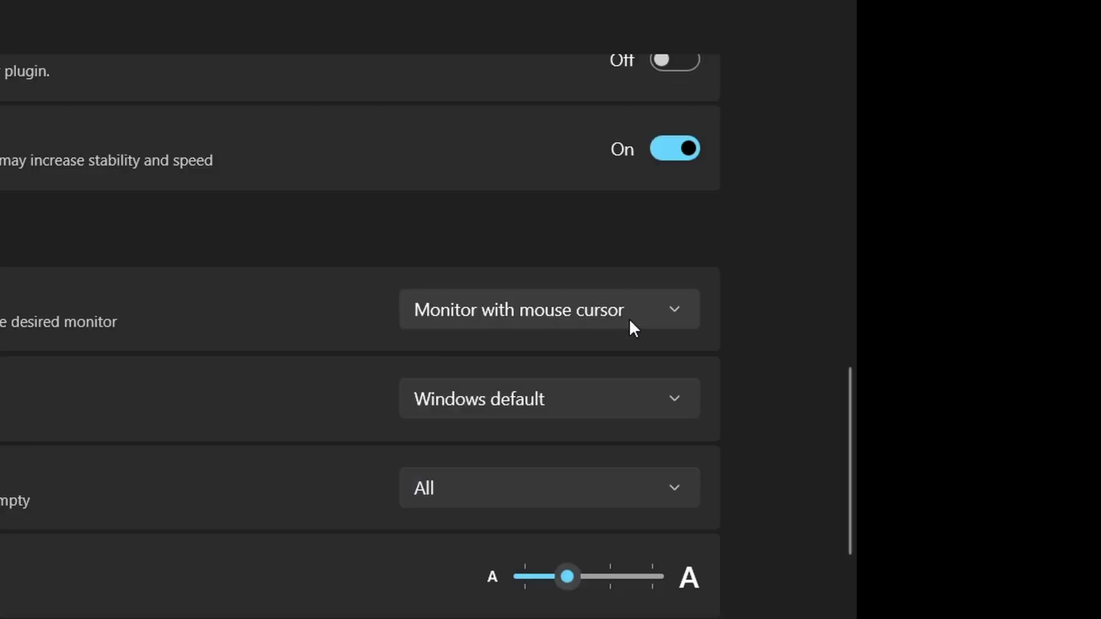
pyautogui.click(592, 50)
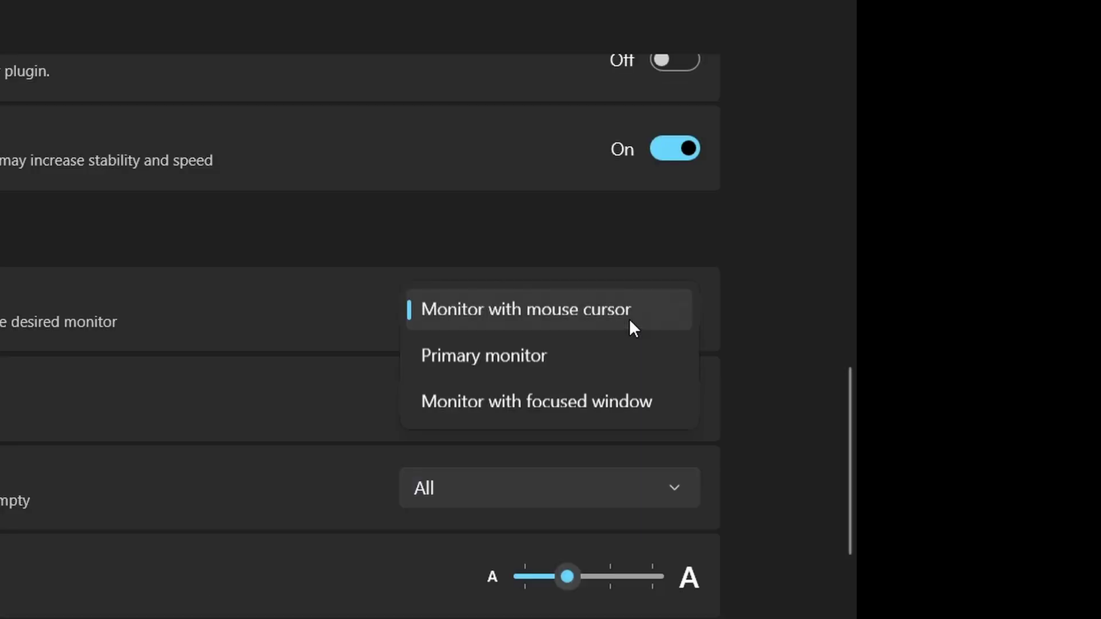
pyautogui.click(606, 309)
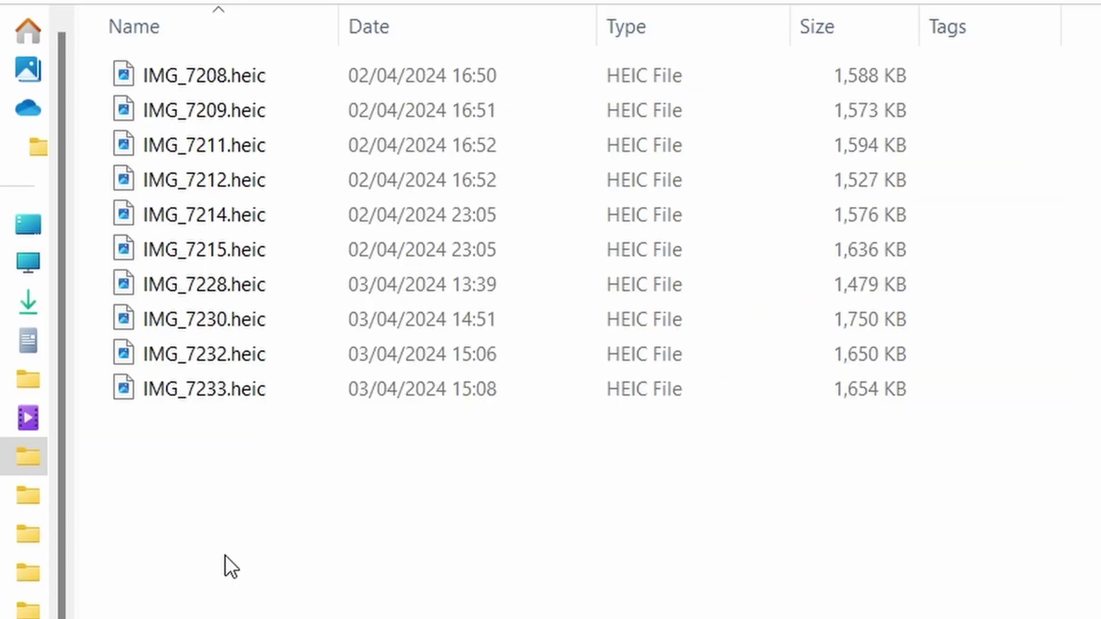
# Select all ten HEIC photos with Ctrl+A and bring up their context menu
pyautogui.moveTo(226, 560); pyautogui.dragTo(499, 66)
pyautogui.click(207, 580)
pyautogui.hotkey('ctrl', 'a')
pyautogui.rightClick(320, 106)
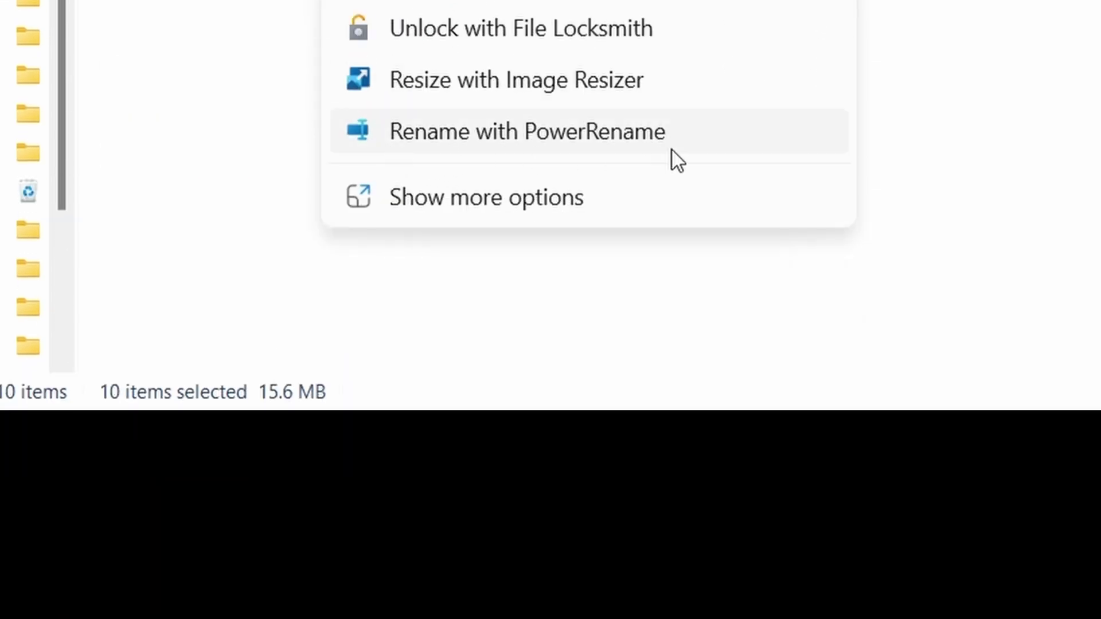
# Load the ten selected photos into PowerRename, searching for IMG and replacing with iPhone
pyautogui.click(673, 151)
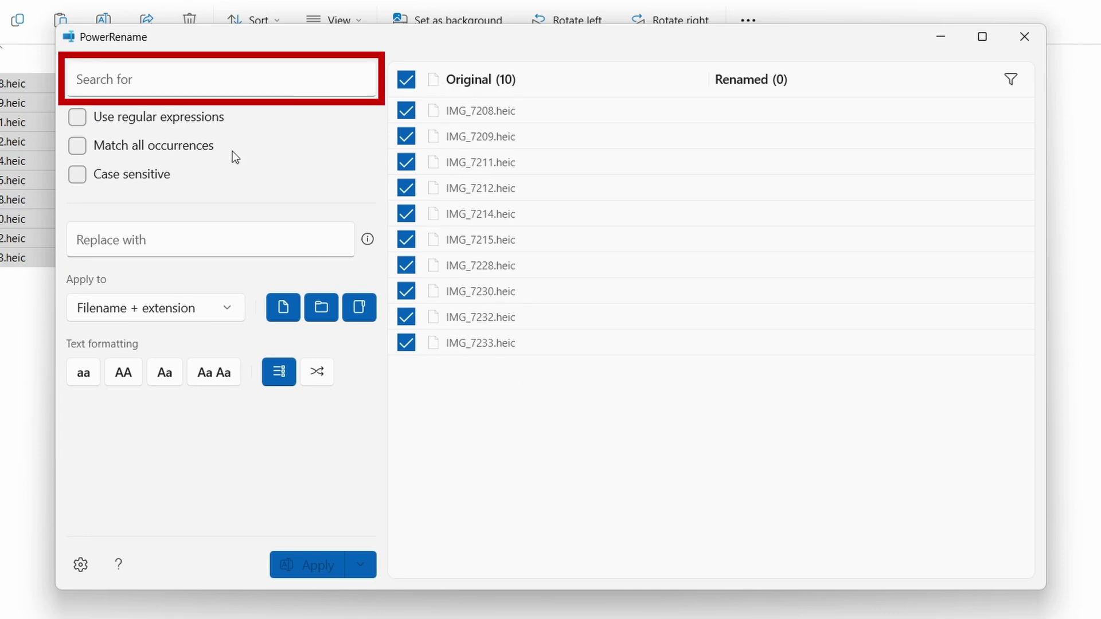
pyautogui.click(148, 81)
pyautogui.write('IMG')
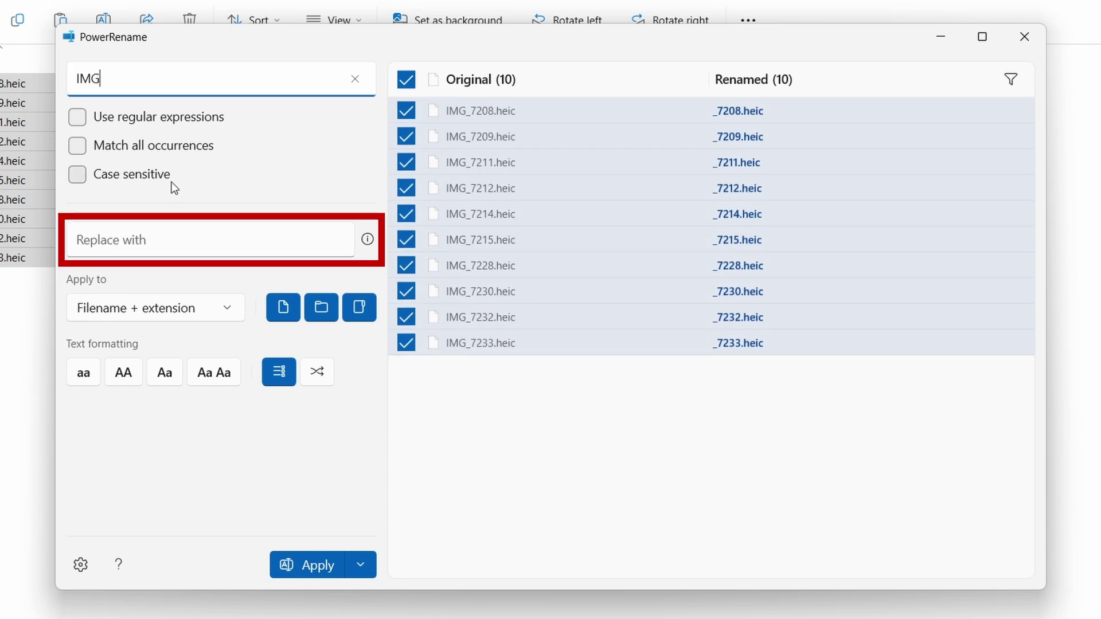
pyautogui.click(130, 245)
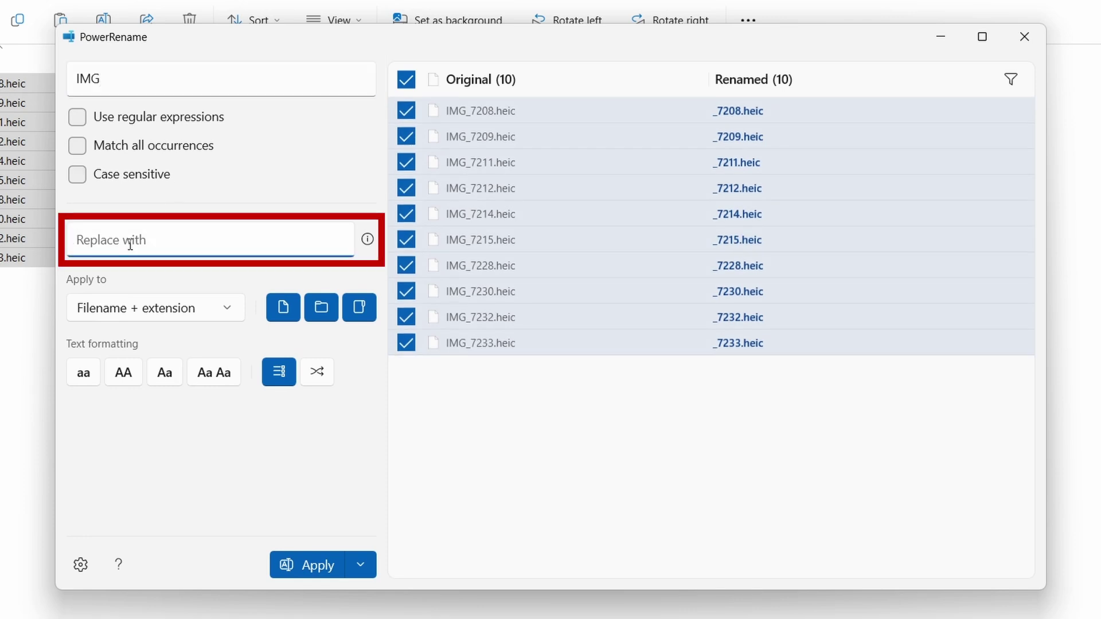
pyautogui.write('iPhone')
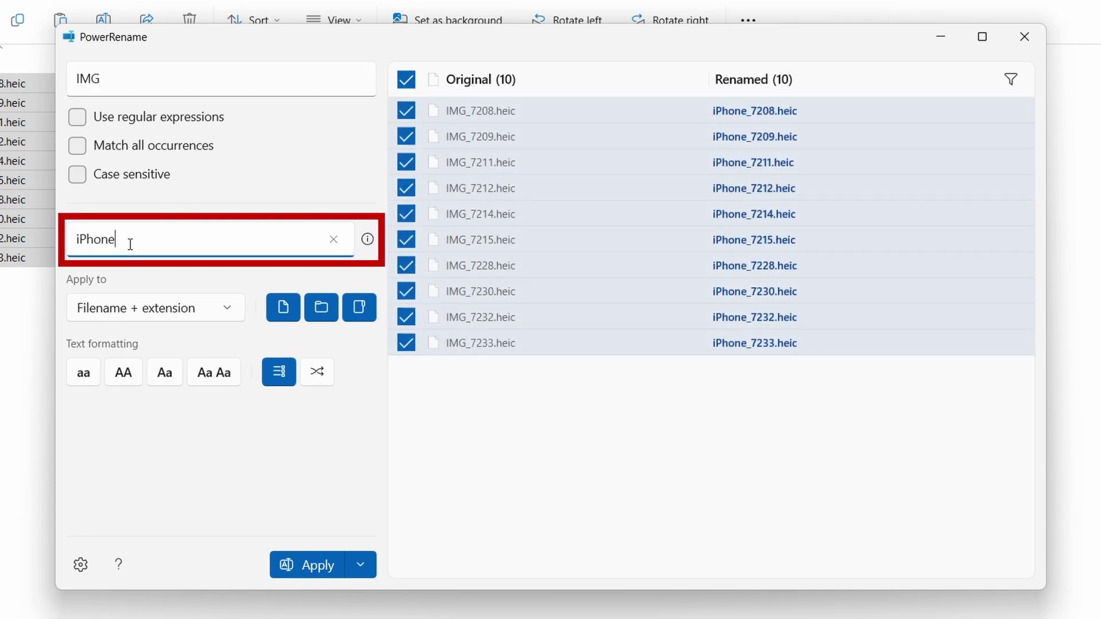
# Check the replace-terms help, then apply the rename to get names like iPhone_7208.heic
pyautogui.moveTo(71, 239); pyautogui.dragTo(119, 240)
pyautogui.click(163, 241)
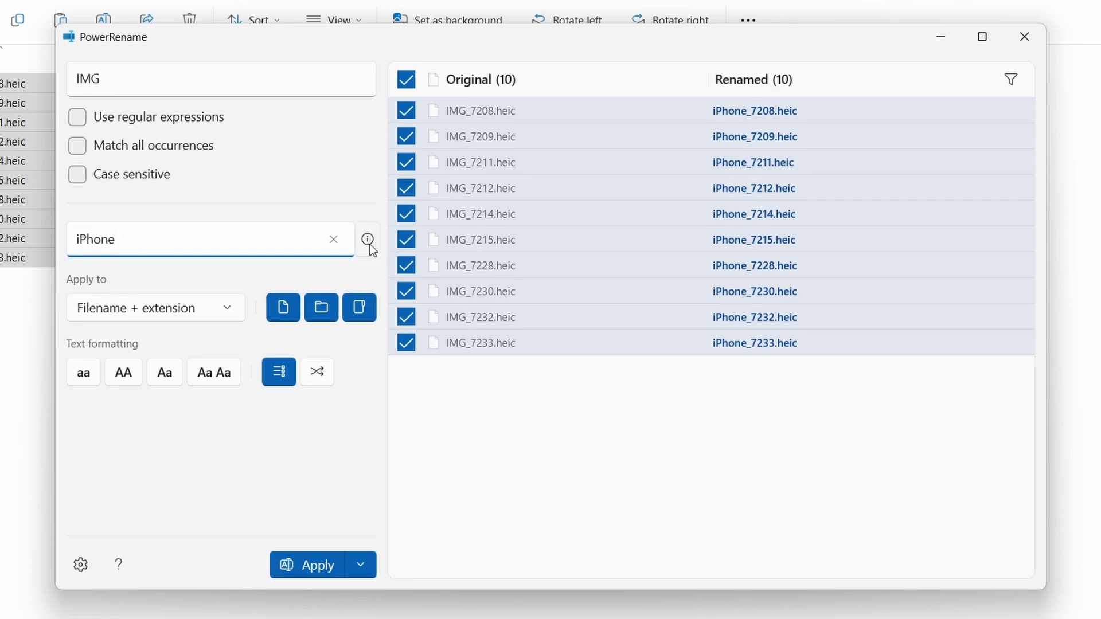
pyautogui.click(390, 243)
pyautogui.scroll(-10, 178, 30)
pyautogui.scroll(10, 179, 30)
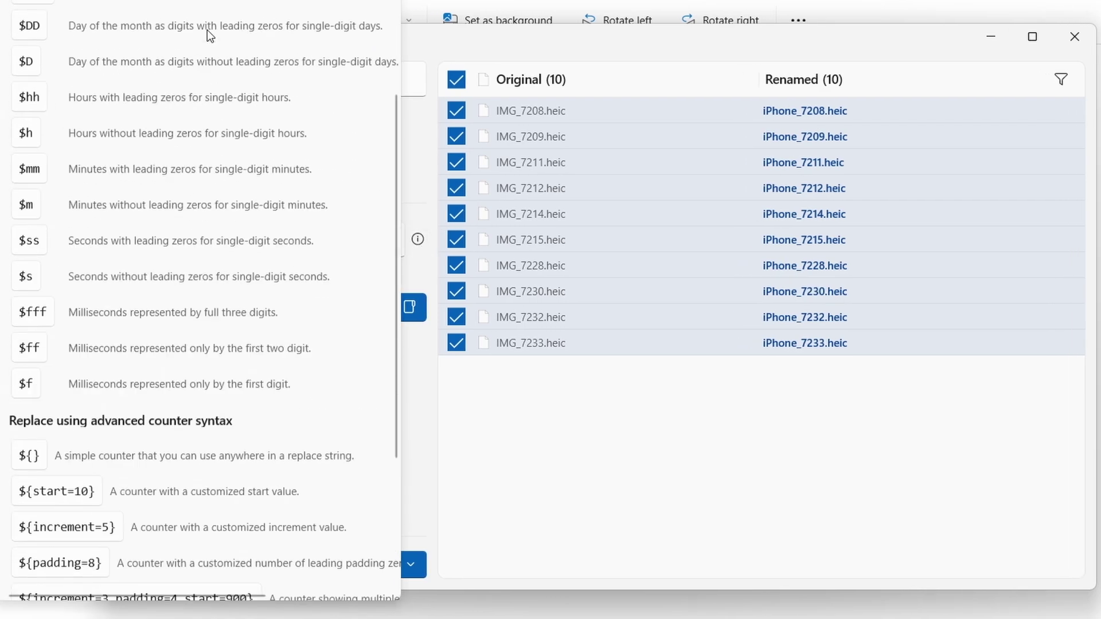
pyautogui.click(855, 91)
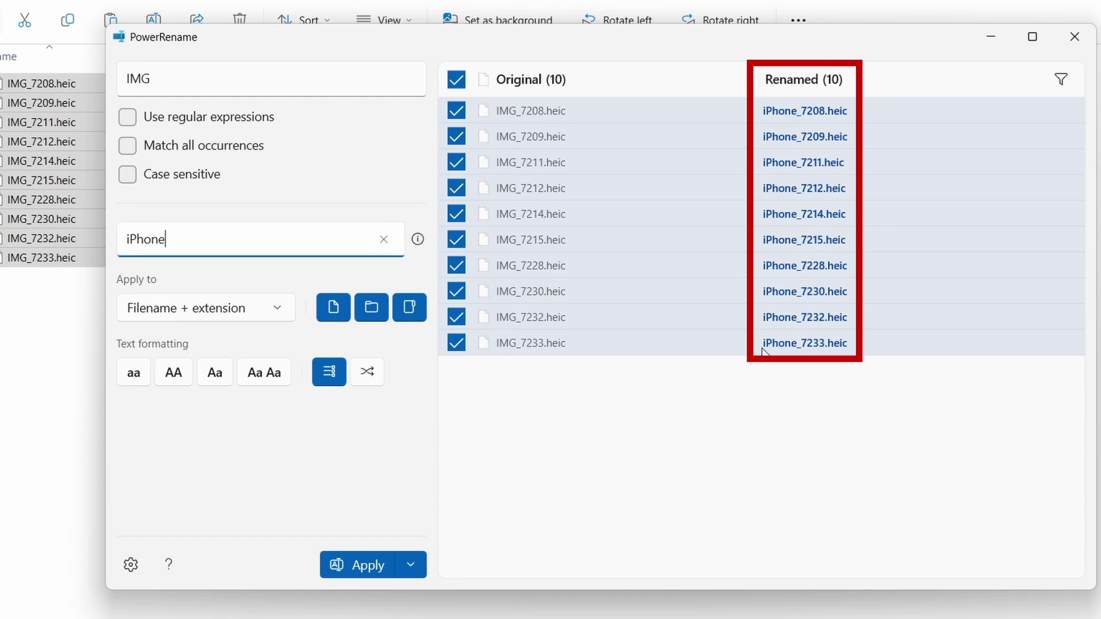
pyautogui.click(388, 573)
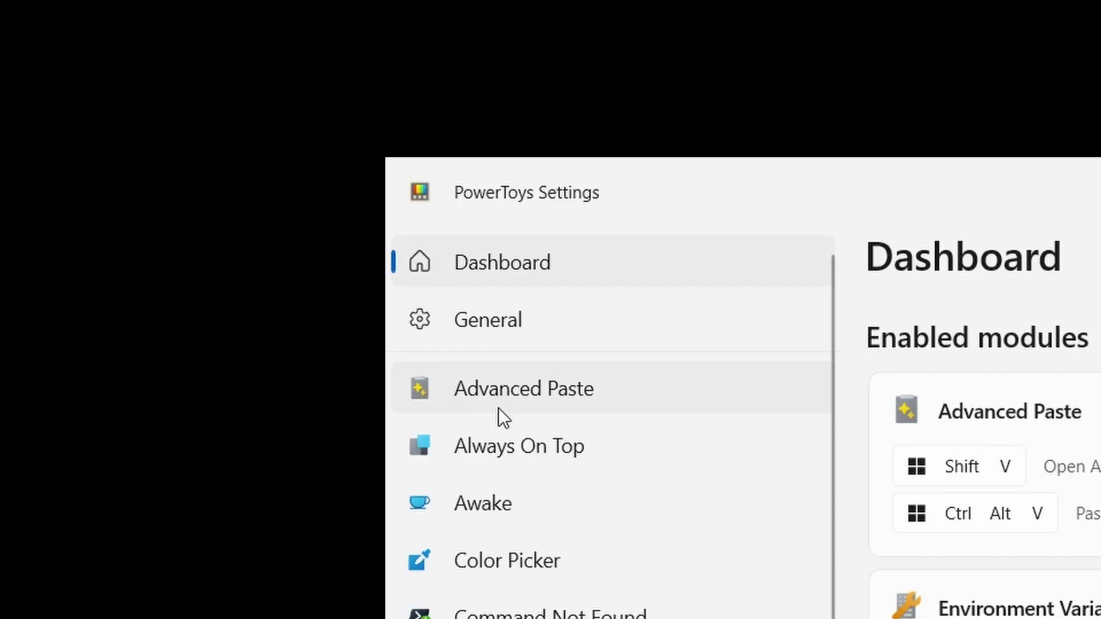
# Open the Video Conference Mute page, then switch to the General settings page
pyautogui.scroll(-10, 494, 425)
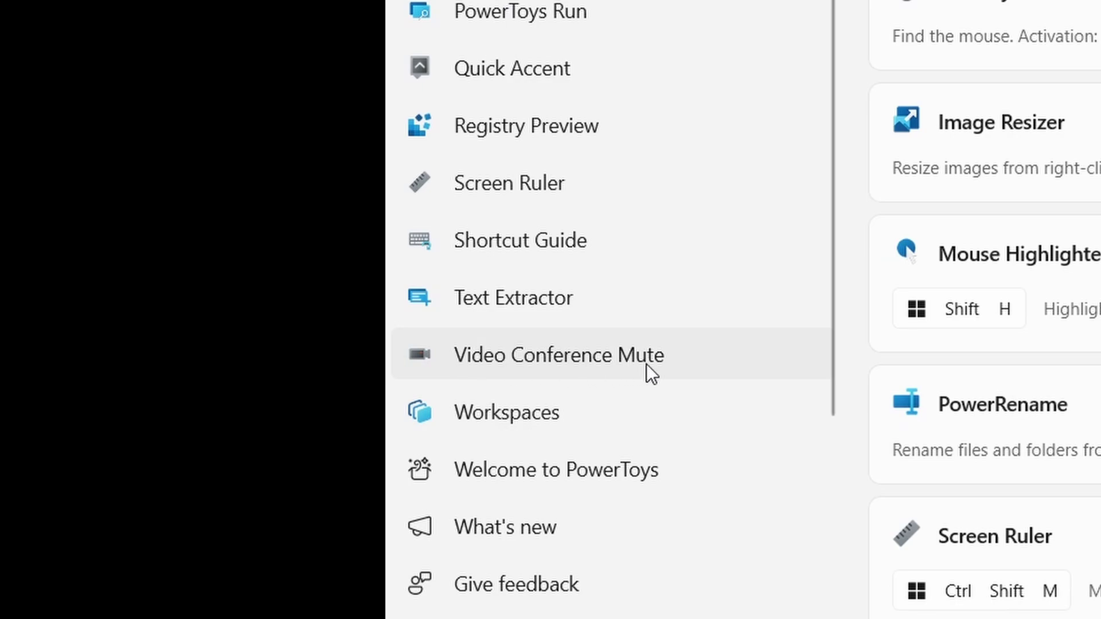
pyautogui.click(646, 364)
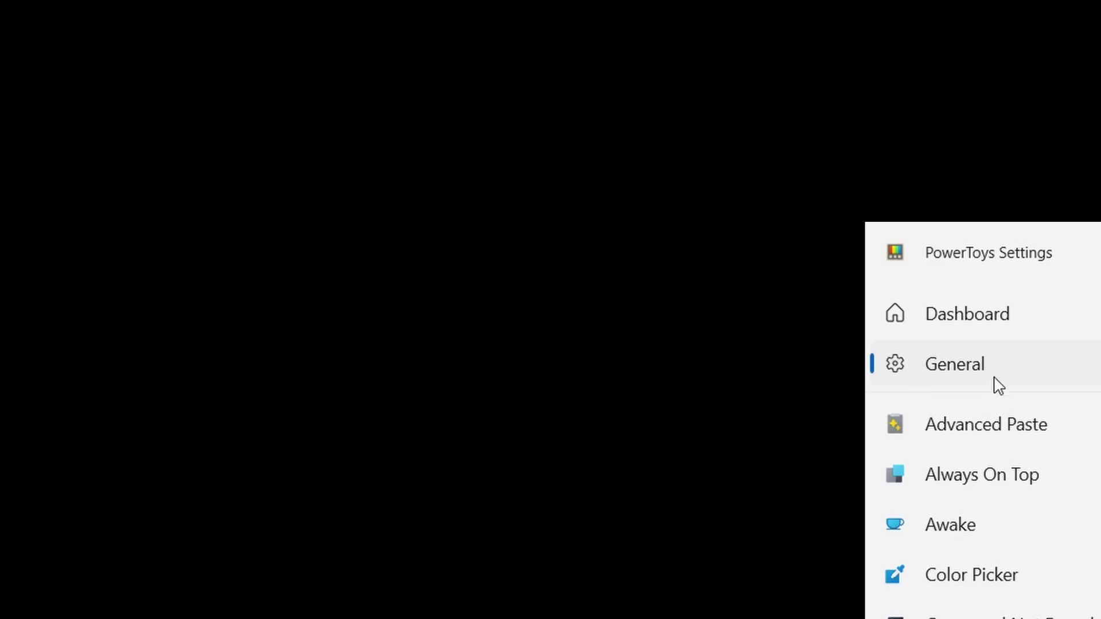
pyautogui.click(998, 385)
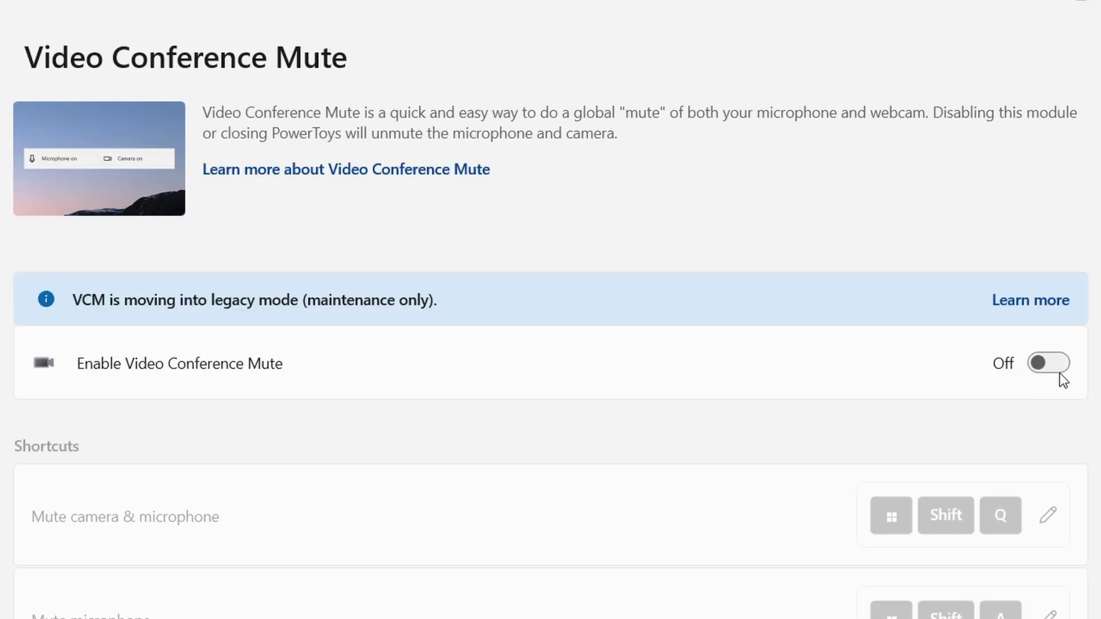
# Switch the Enable Video Conference Mute toggle to On
pyautogui.click(1060, 377)
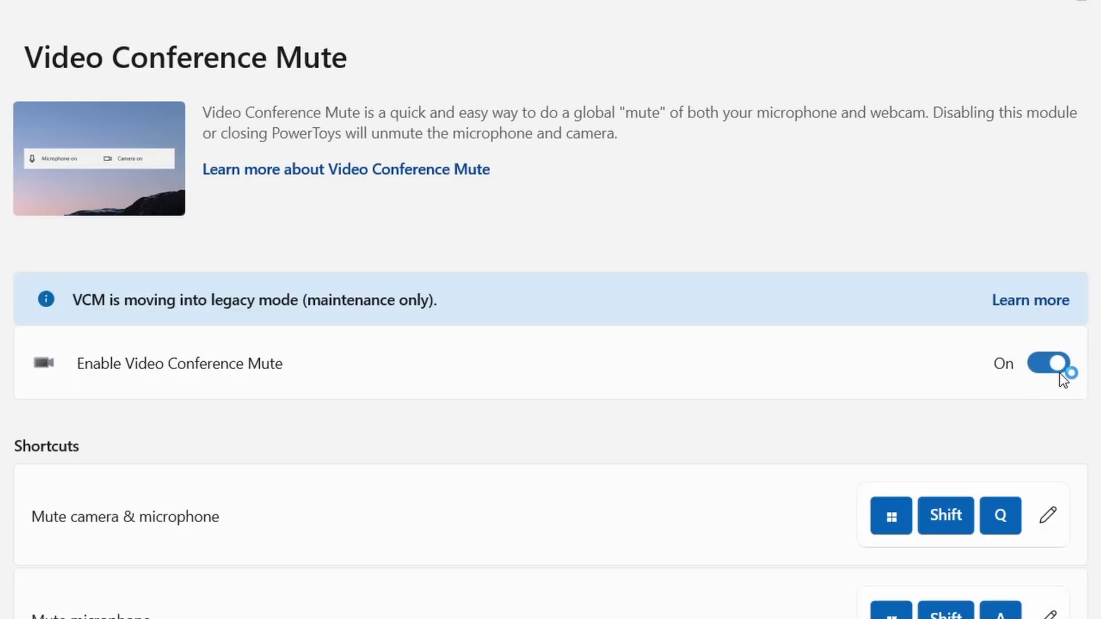
pyautogui.scroll(-5, 196, 306)
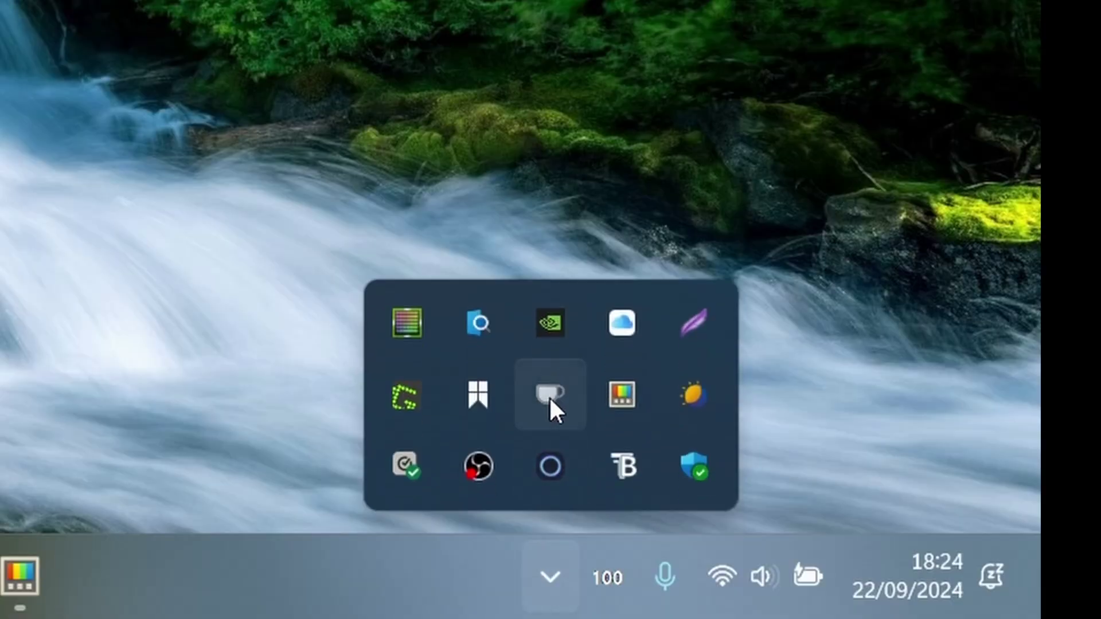
# Show the Awake coffee-cup tray icon's keep-awake menu
pyautogui.rightClick(549, 403)
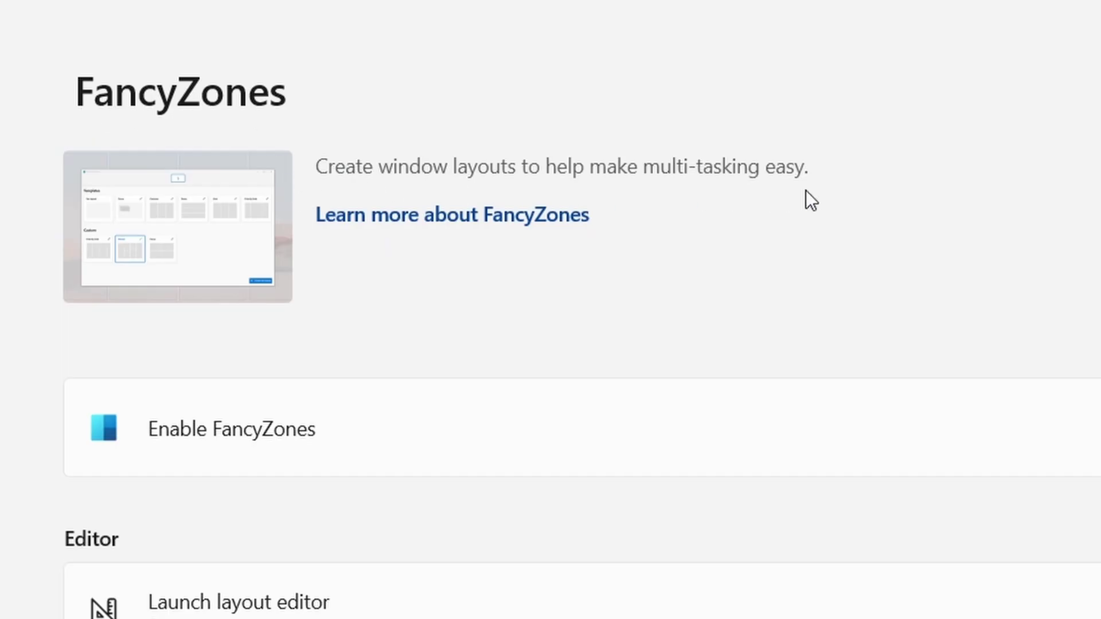
# Snap the settings window into the middle zone and Chrome into the left zone
pyautogui.scroll(-6, 807, 172)
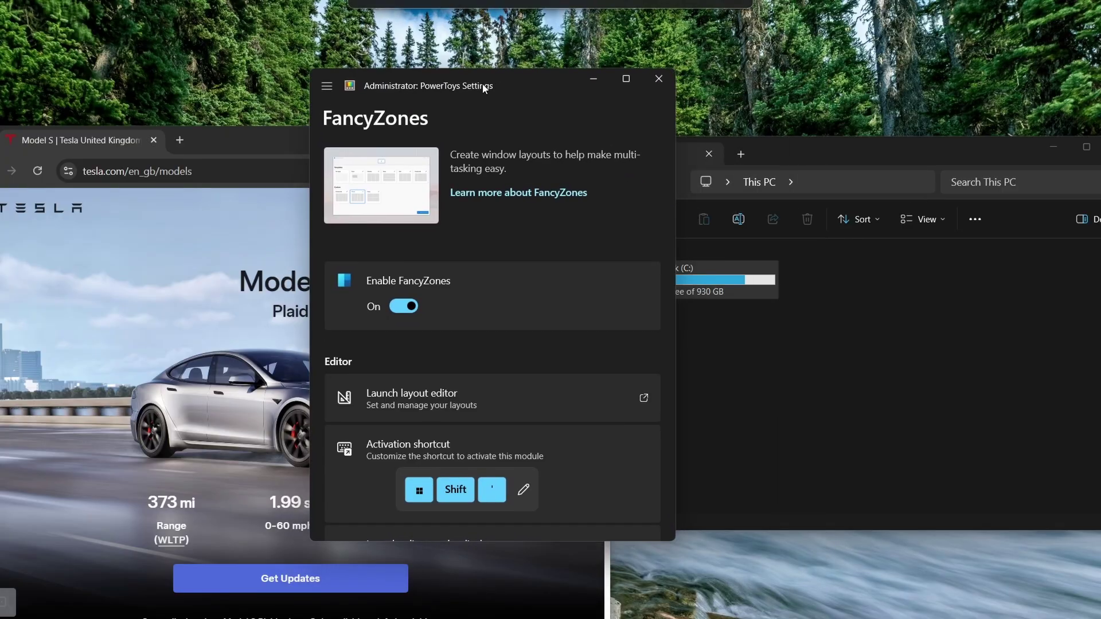
pyautogui.moveTo(483, 88); pyautogui.dragTo(553, 189)
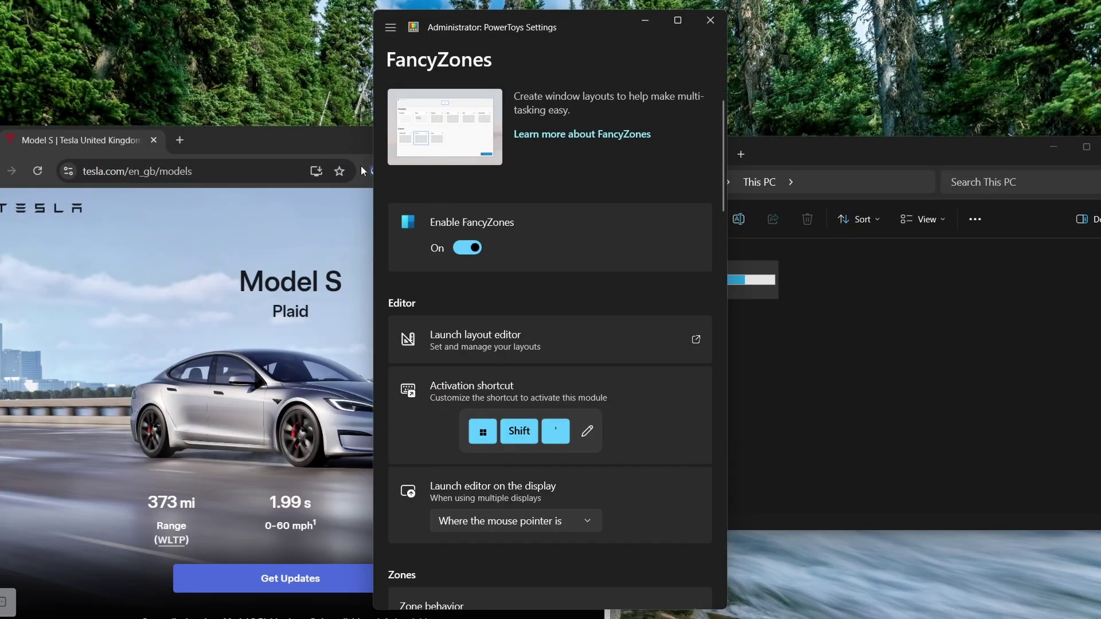
pyautogui.moveTo(296, 148); pyautogui.dragTo(309, 124)
pyautogui.moveTo(851, 152); pyautogui.dragTo(923, 178)
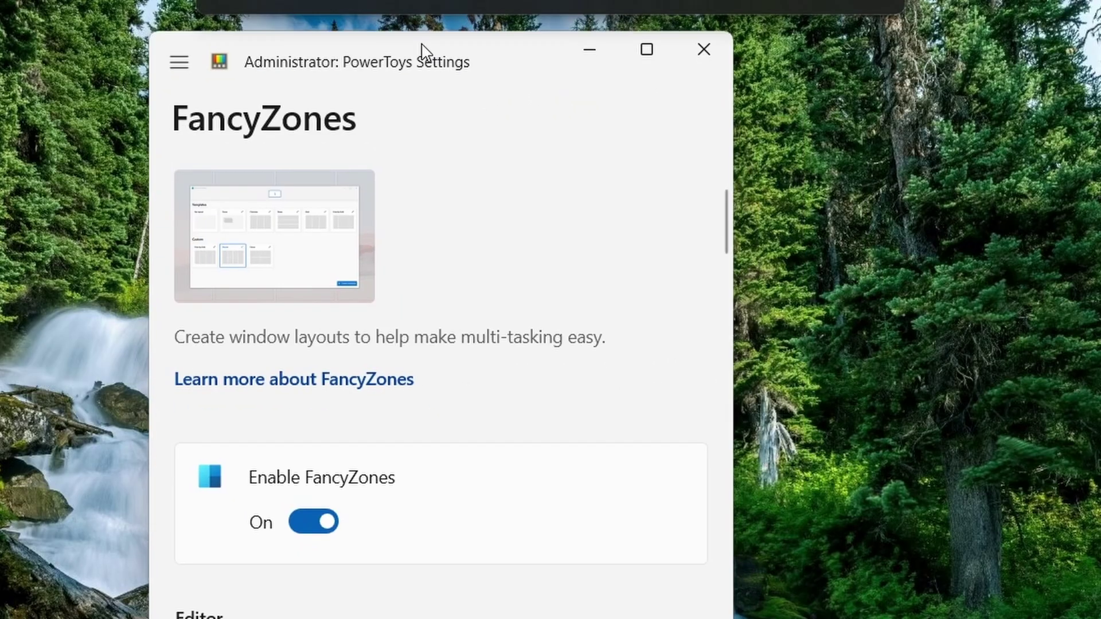
pyautogui.moveTo(422, 49); pyautogui.dragTo(791, 121)
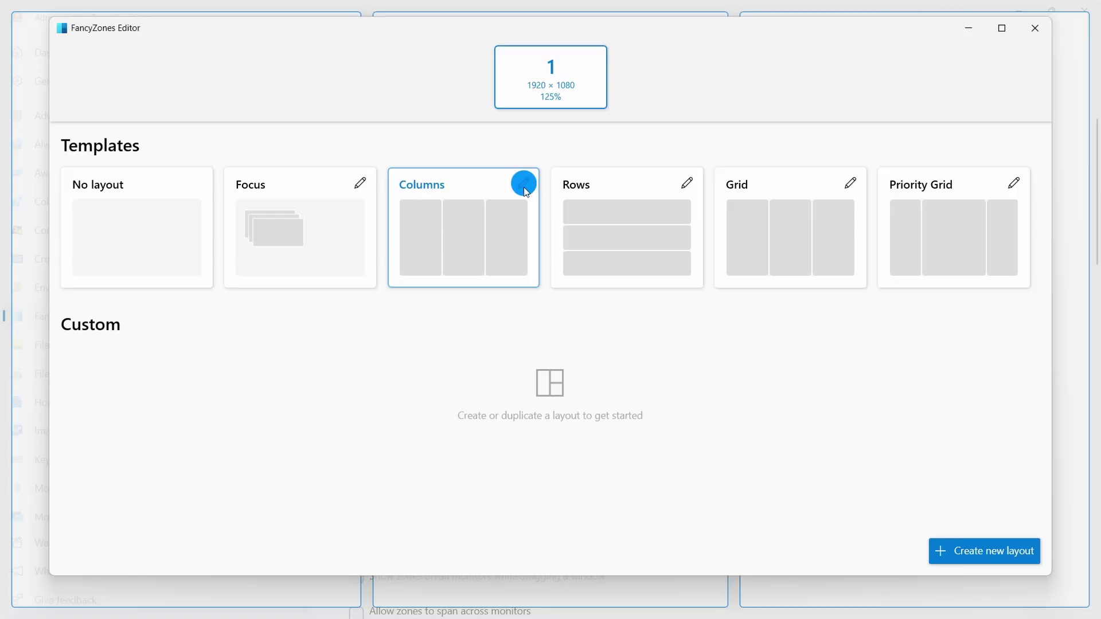
# Edit the Columns layout, then relaunch the FancyZones layout editor
pyautogui.click(524, 185)
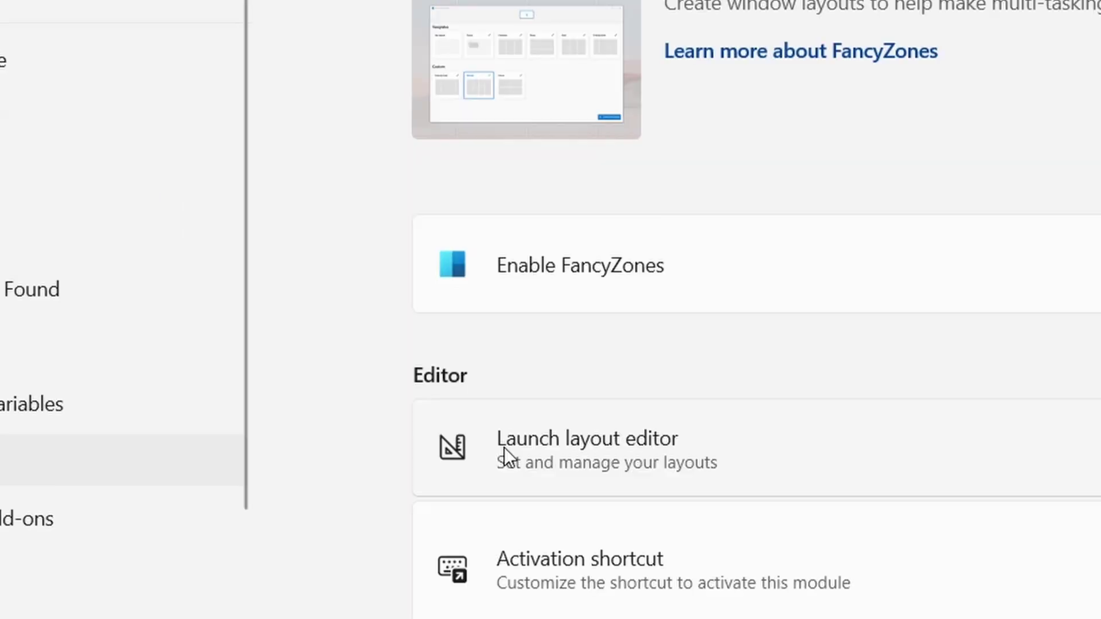
pyautogui.click(504, 455)
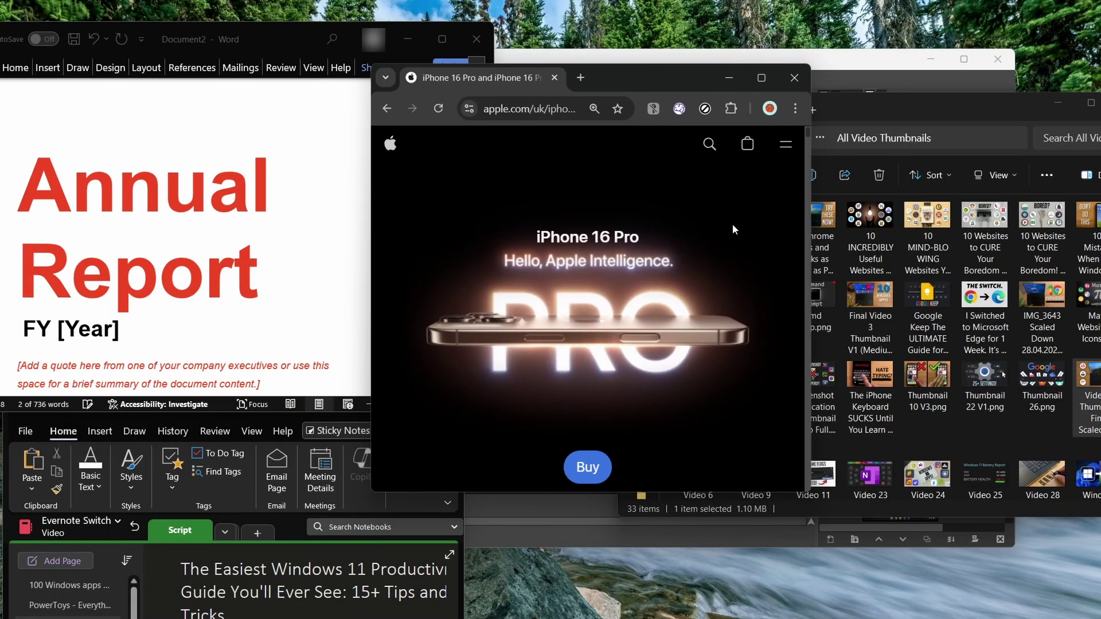
# Pin Chrome on top with Win+Ctrl+T, then toggle OneNote's Always on Top on and off
pyautogui.press('super+ctrl+t')
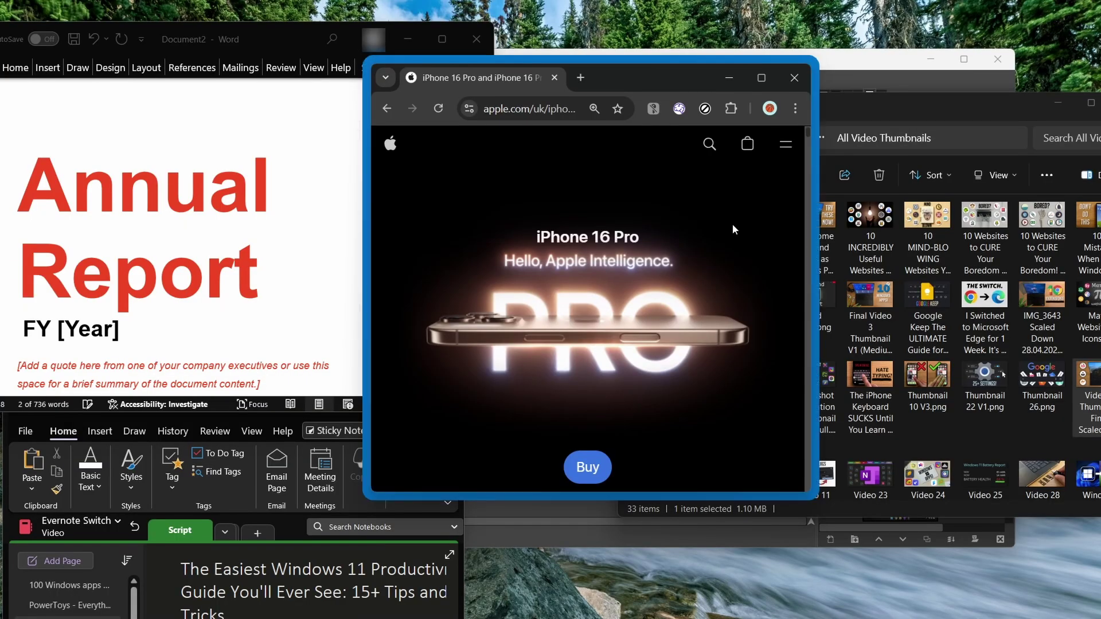
pyautogui.click(342, 279)
pyautogui.click(341, 585)
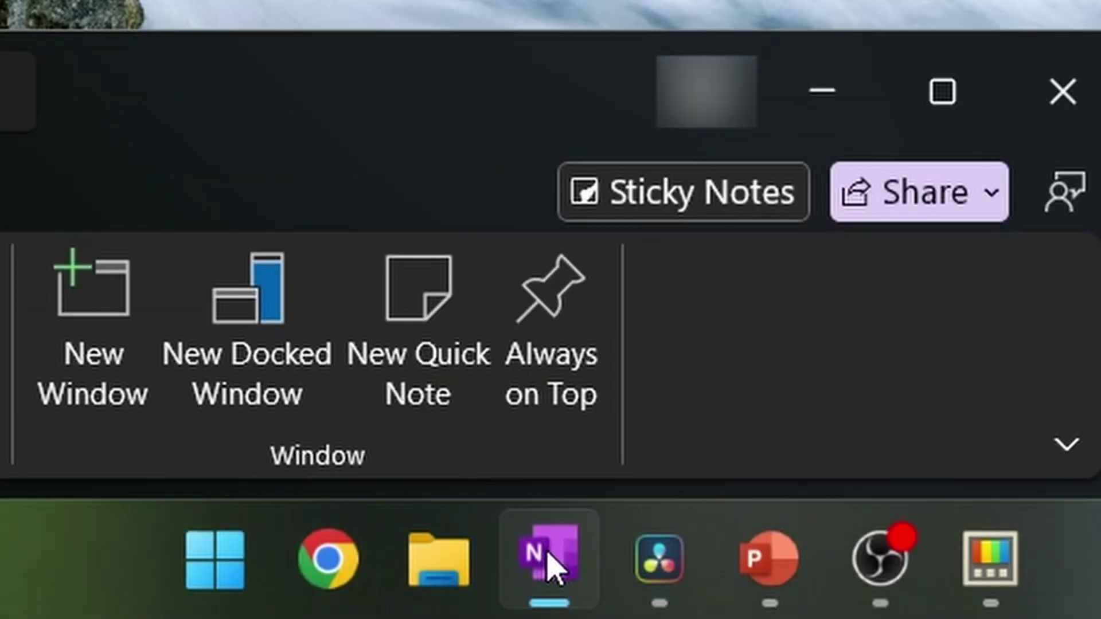
pyautogui.click(552, 392)
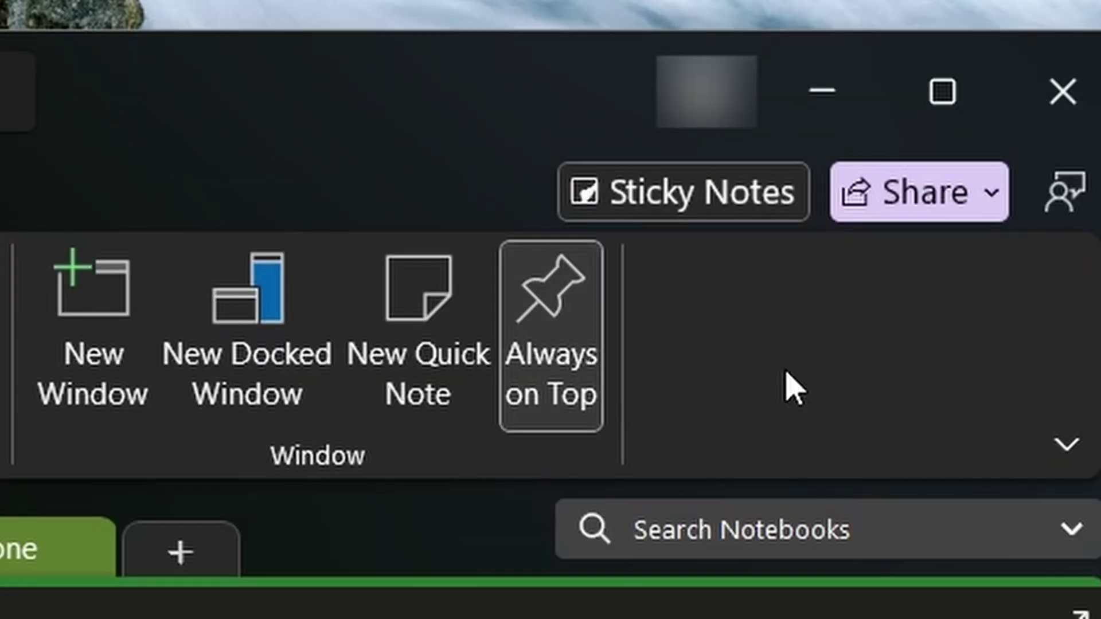
pyautogui.click(549, 390)
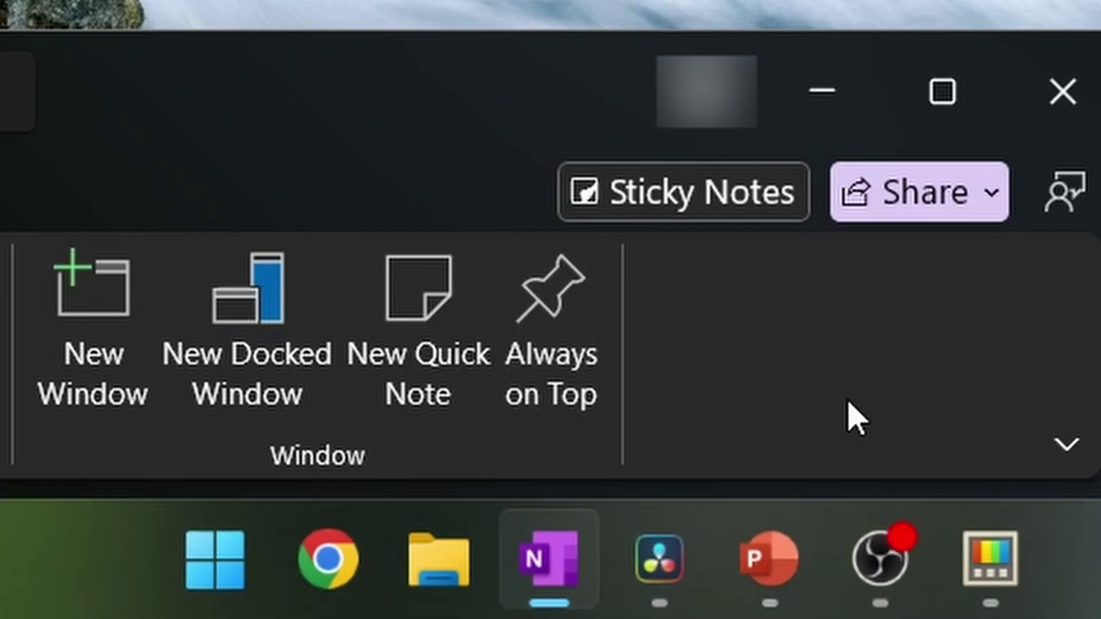